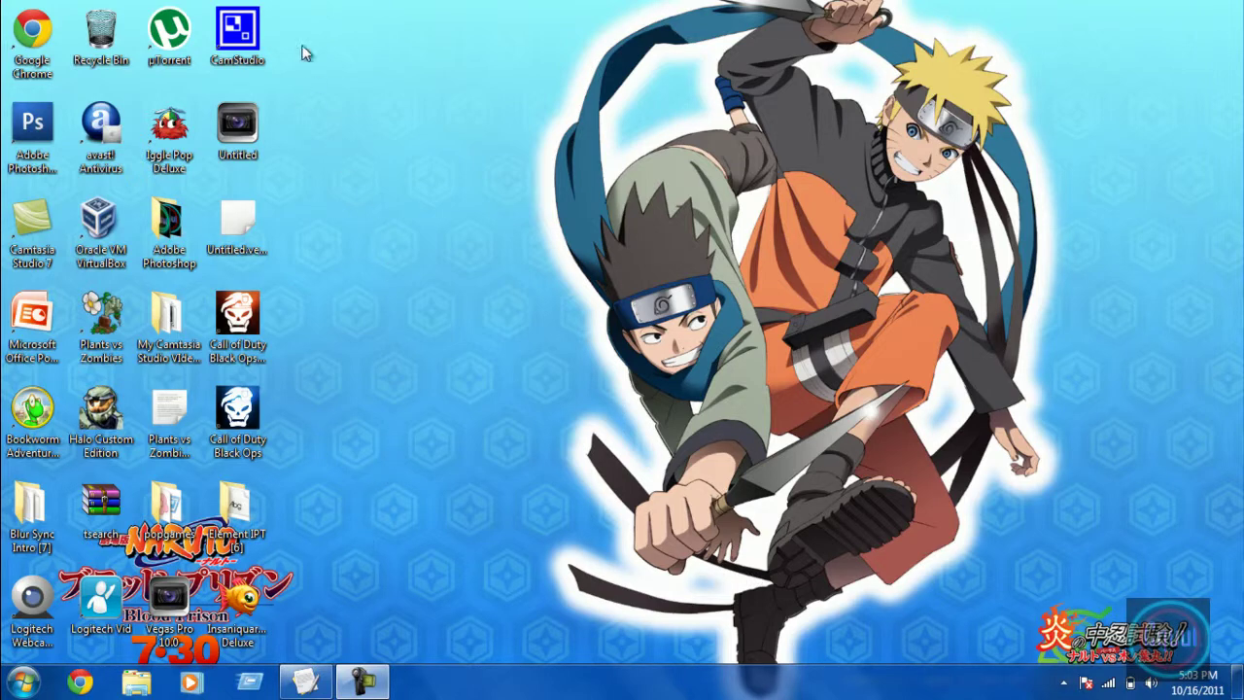
Select columns of desktop icons, then clear the selection
drag(276, 2, 560, 291)
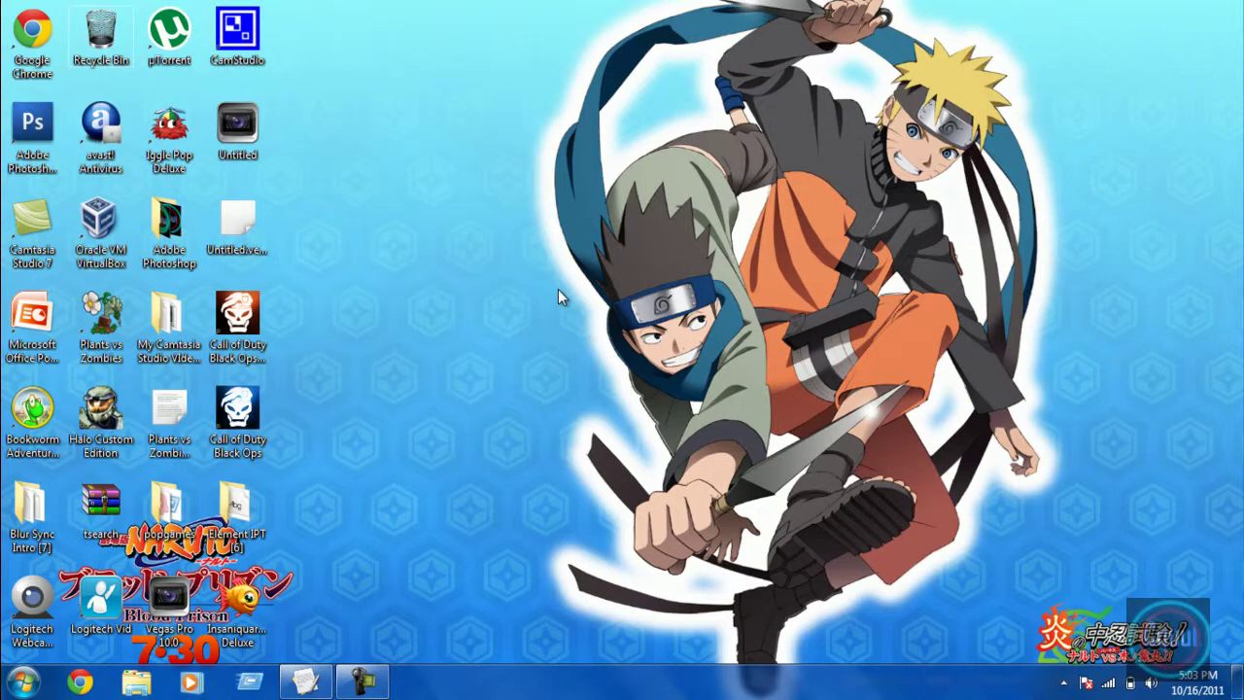
mouse_move(298, 5)
mouse_down()
mouse_move(204, 554)
mouse_move(206, 583)
mouse_move(292, 622)
mouse_move(298, 2)
mouse_up()
drag(281, 16, 82, 686)
click(306, 227)
Launch Google Chrome and load mozilla.com to reach the Firefox 7.0.1 download page
double_click(32, 72)
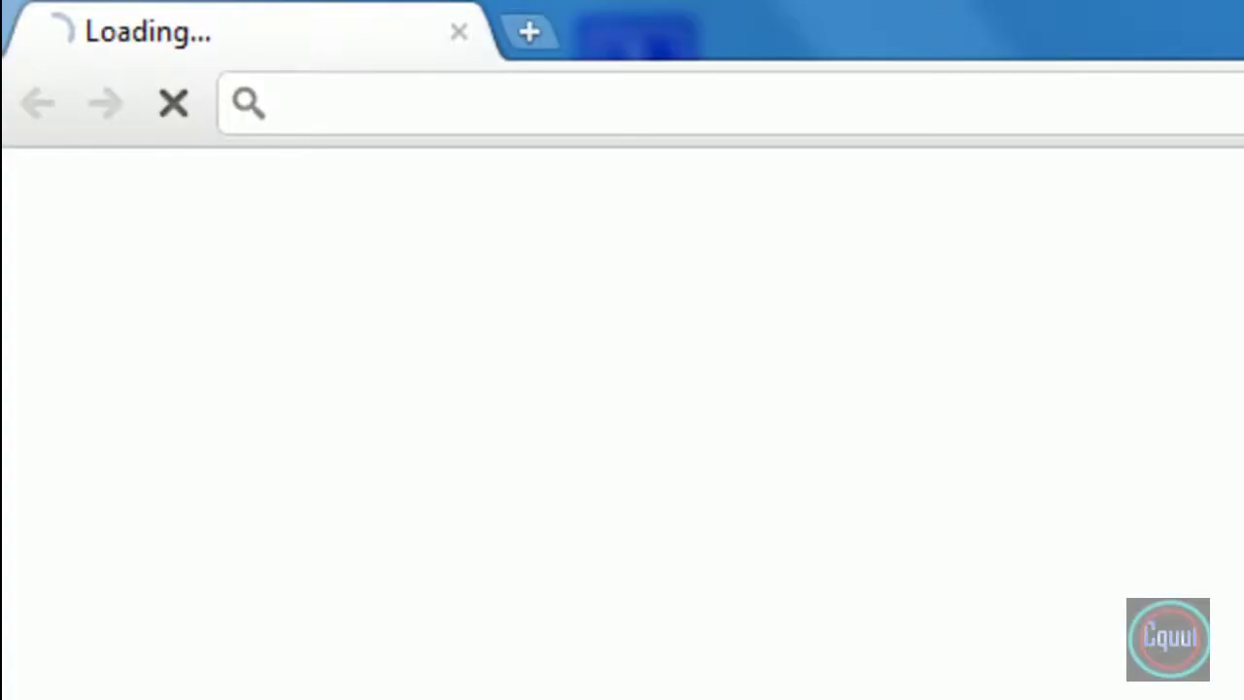
text(mop)
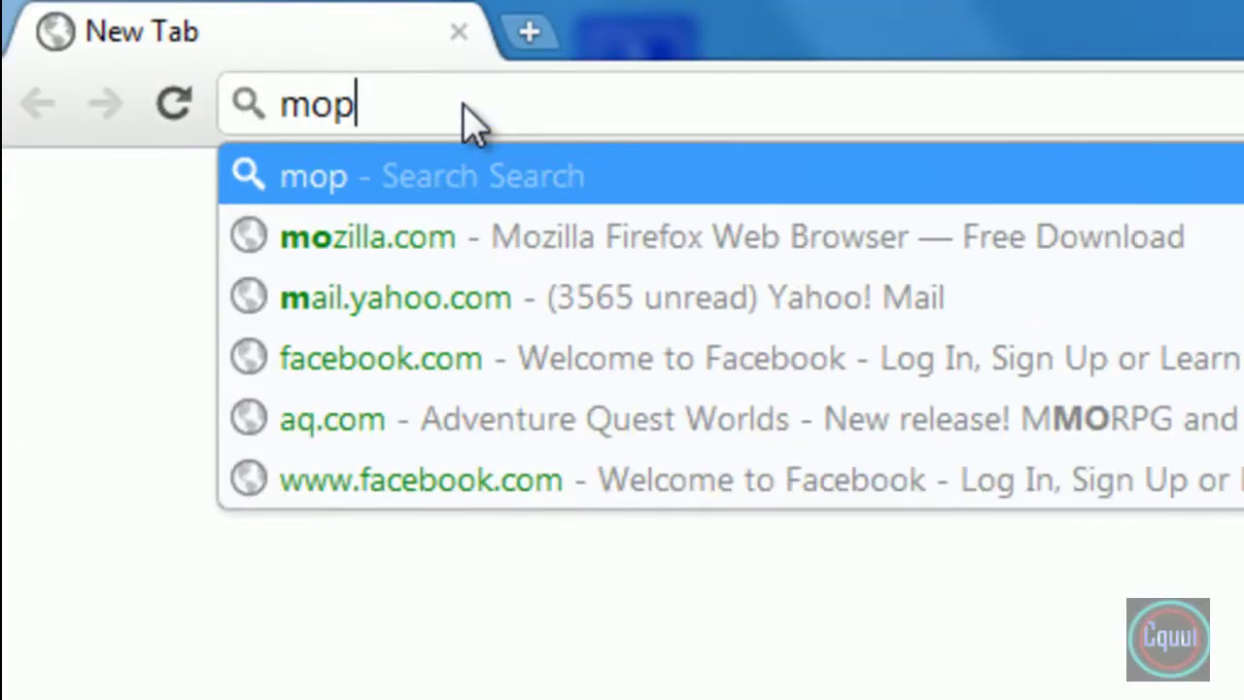
key(BackSpace)
text(z)
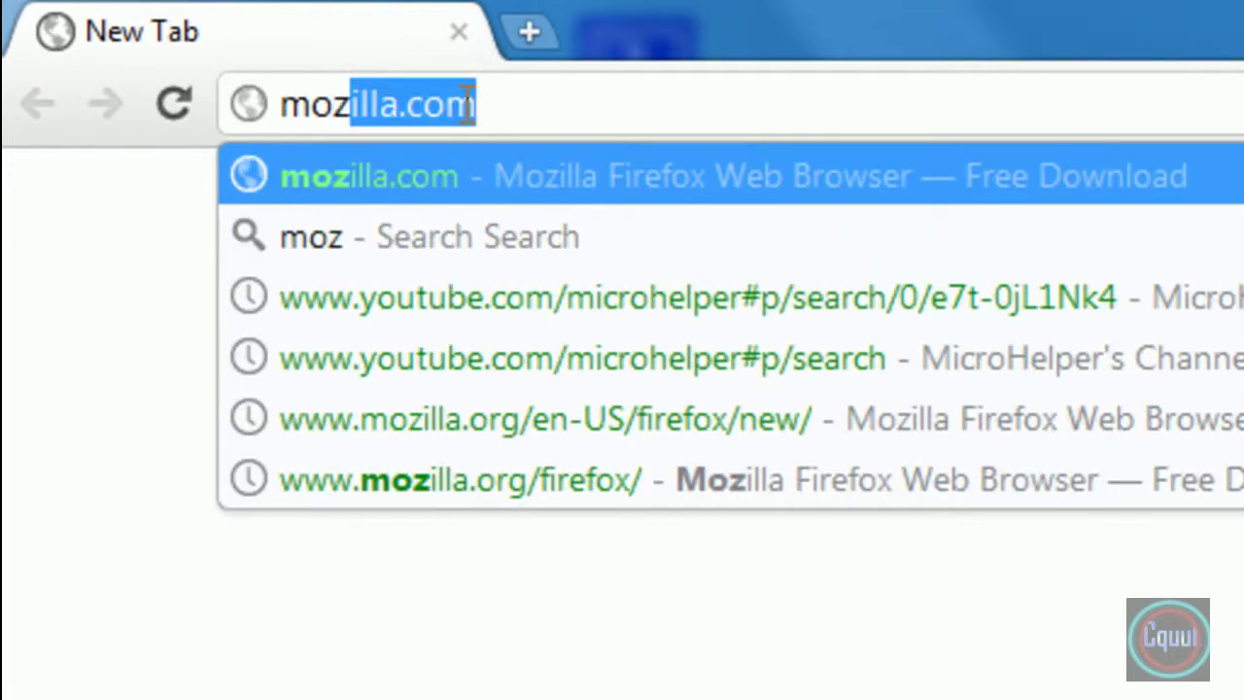
text(illa.com)
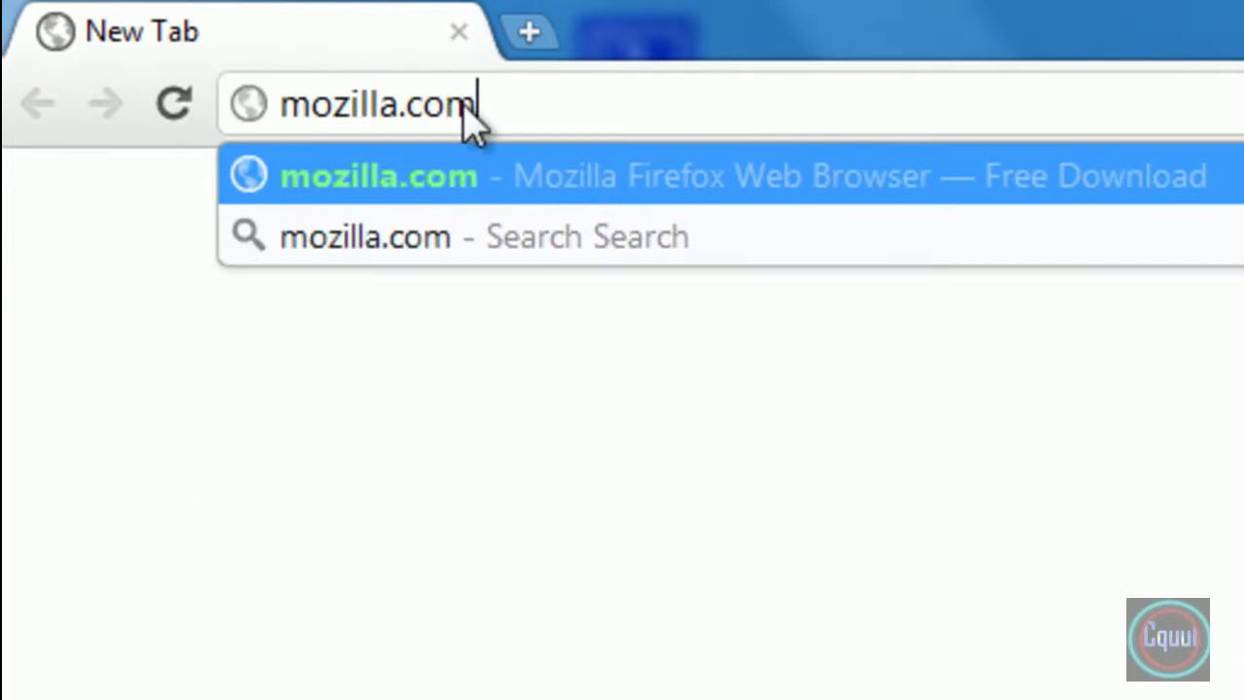
key(Return)
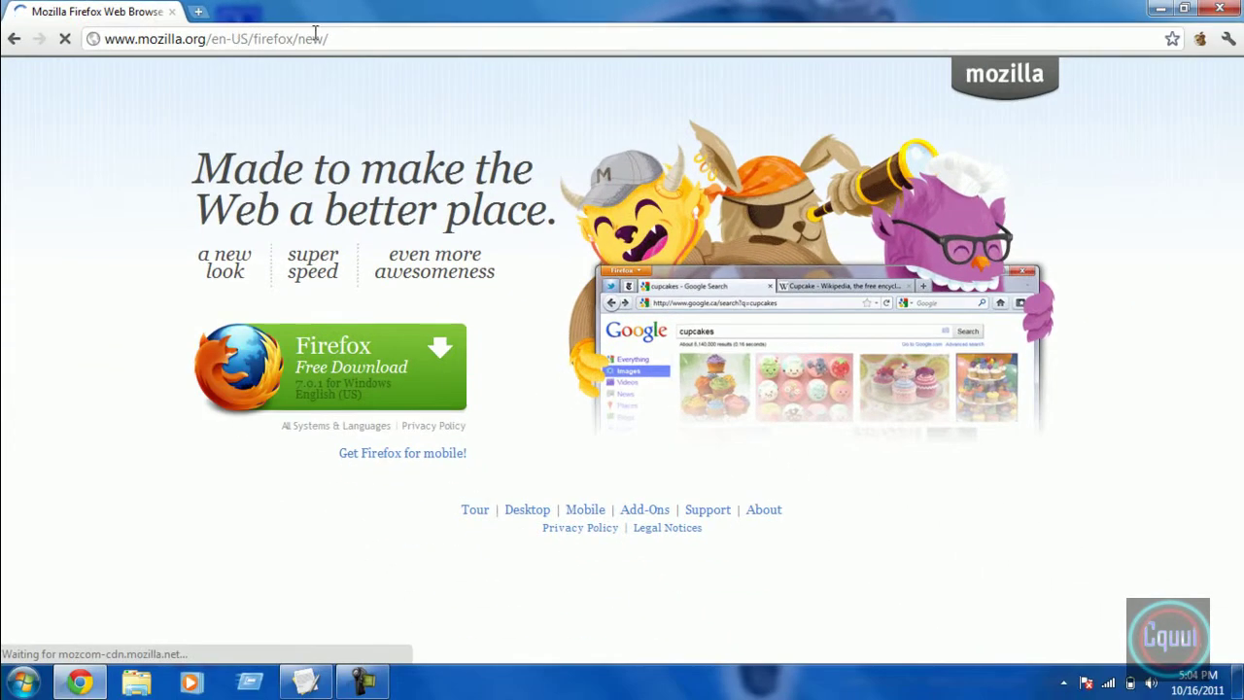
drag(315, 33, 102, 39)
click(361, 92)
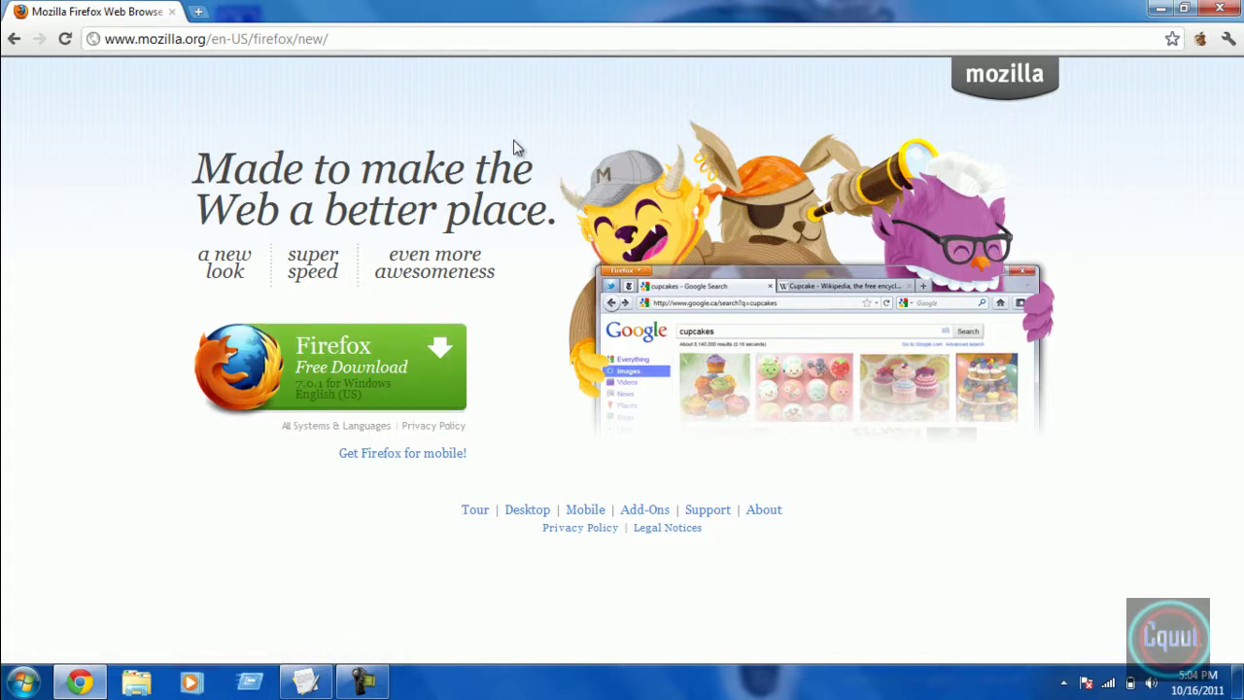
Start the free Firefox download, reaching the 'Thanks for choosing Firefox' page
drag(515, 148, 847, 475)
click(848, 494)
click(348, 383)
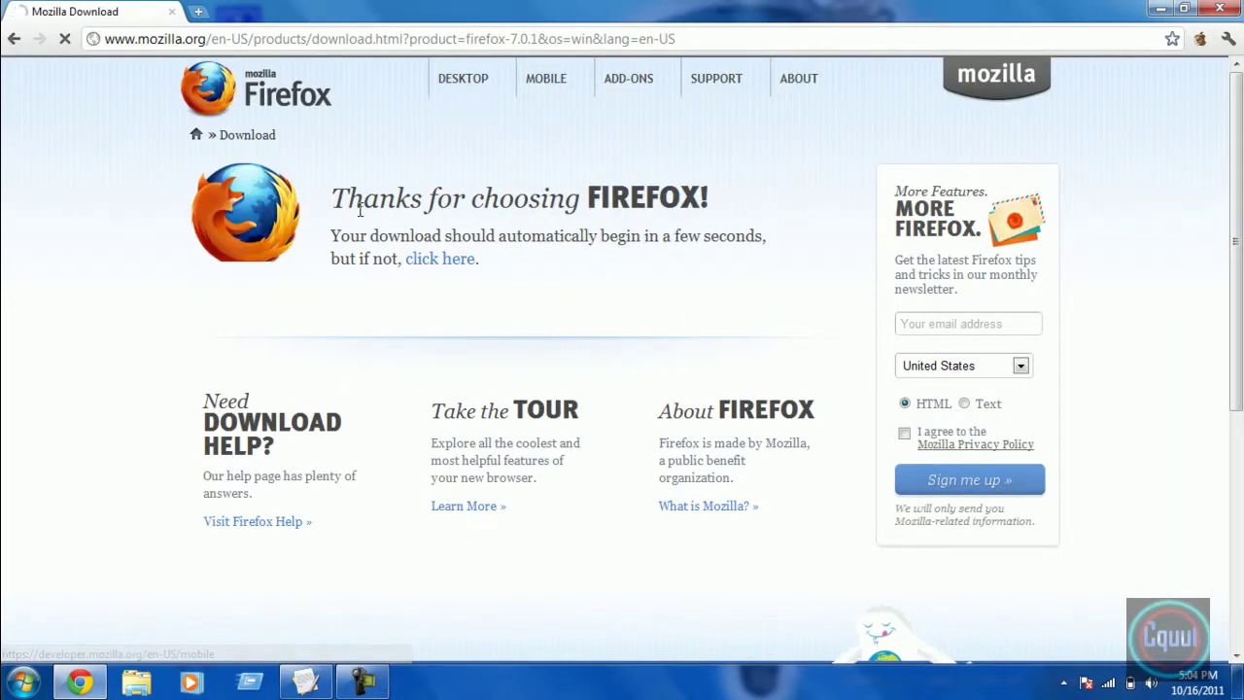
drag(332, 195, 738, 236)
click(738, 237)
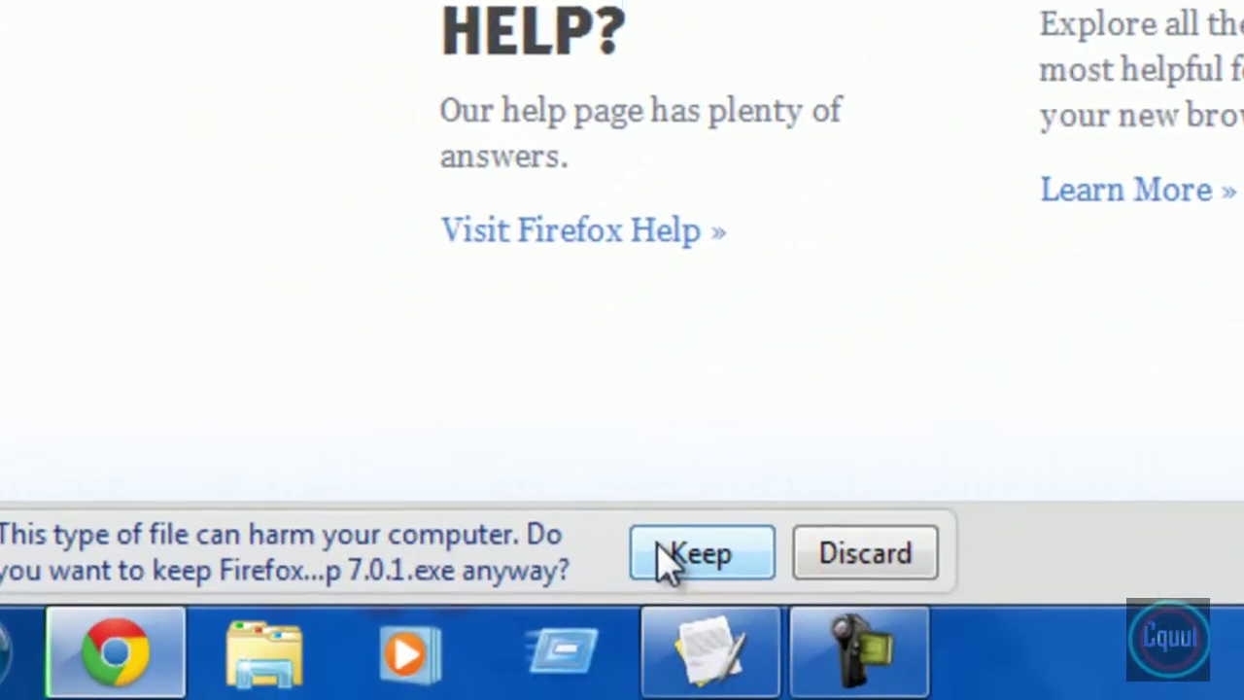
Keep the Firefox Setup 7.0.1.exe download and let it continue
click(292, 645)
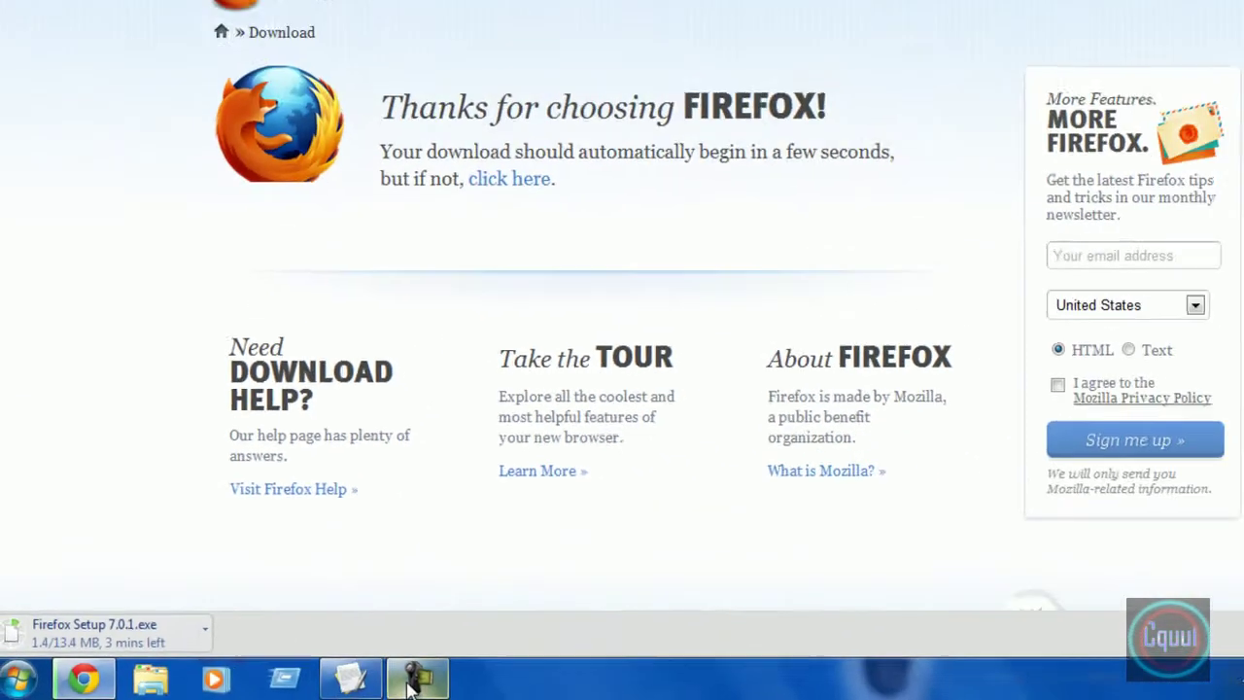
click(867, 649)
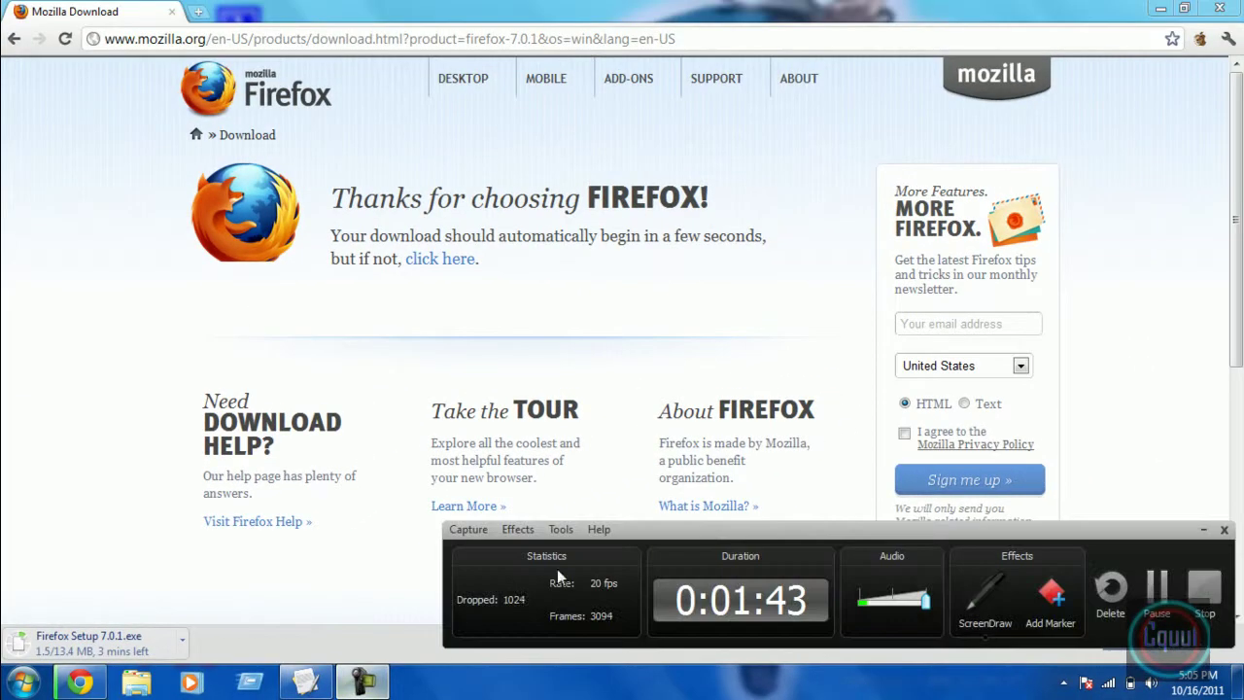
click(1158, 591)
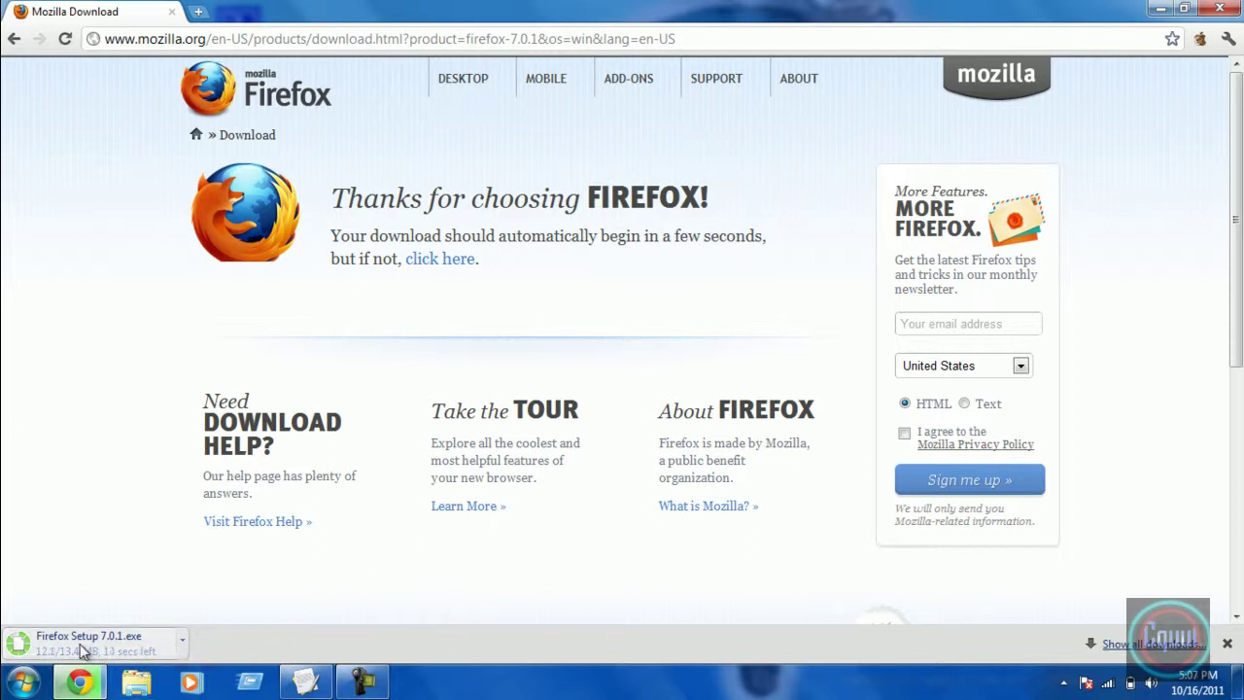
Open the finished Firefox setup file and minimize Chrome to show the desktop
click(181, 645)
click(68, 542)
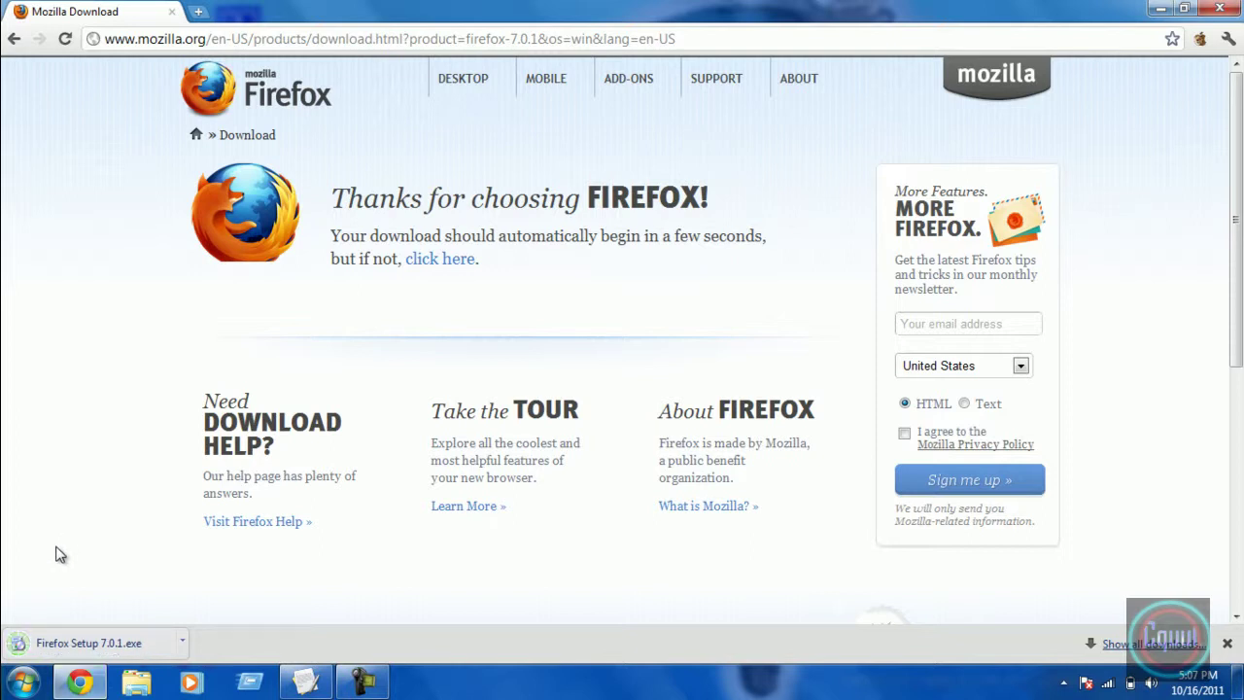
click(81, 649)
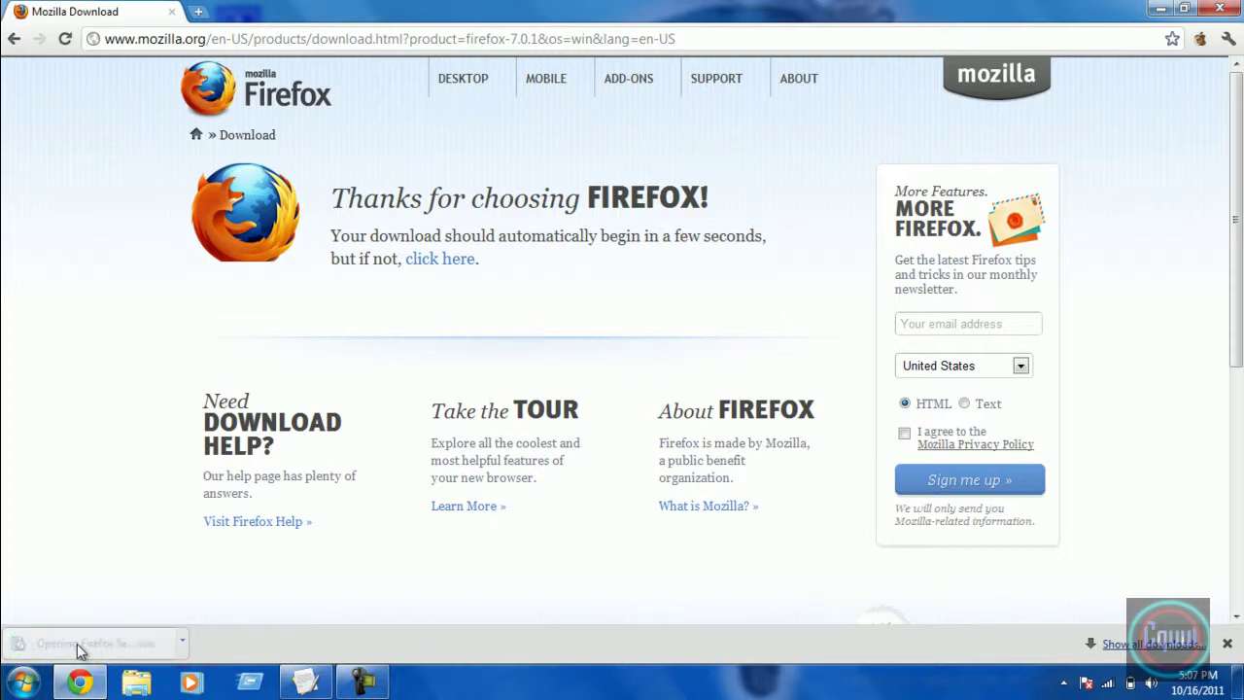
click(1165, 9)
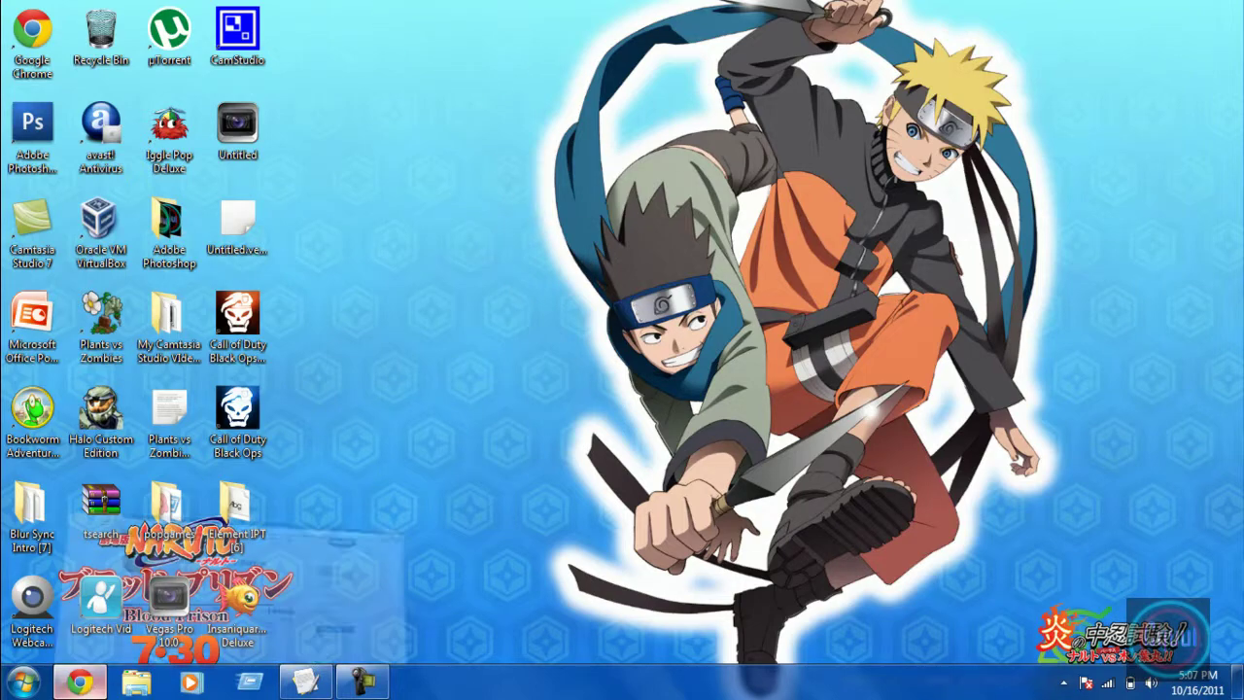
Run Firefox Setup 7.0.1.exe past the security warning and let it extract
click(81, 681)
click(89, 683)
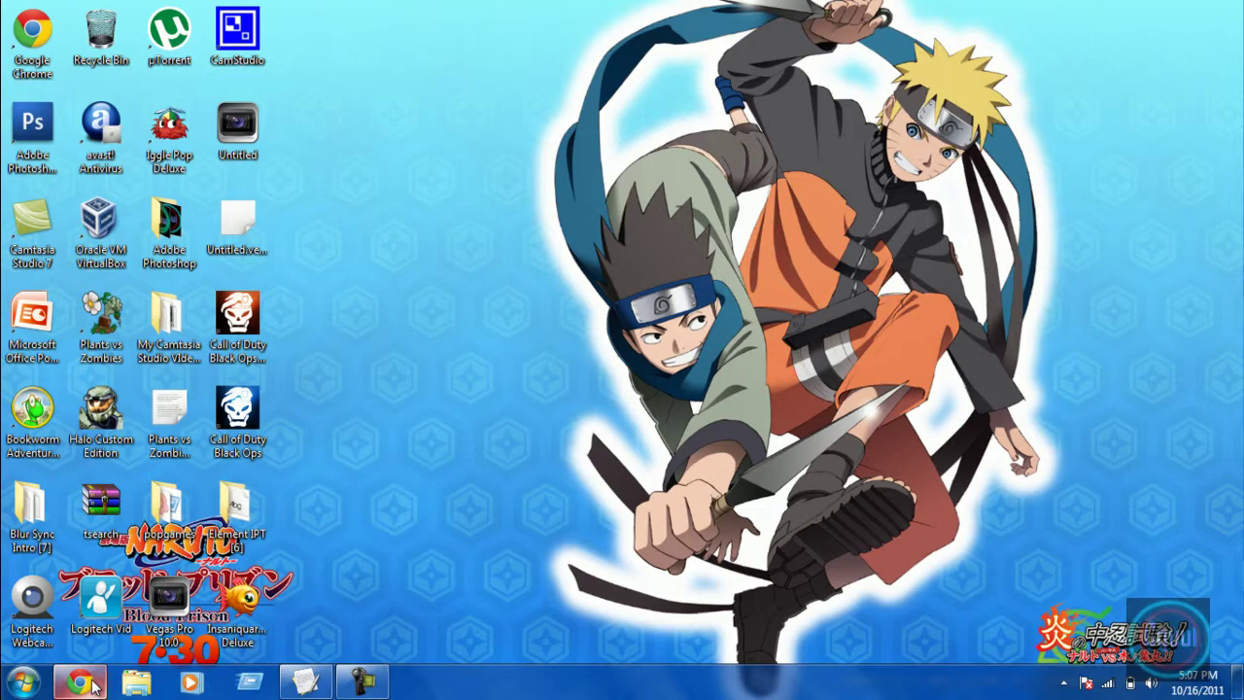
drag(540, 94, 725, 295)
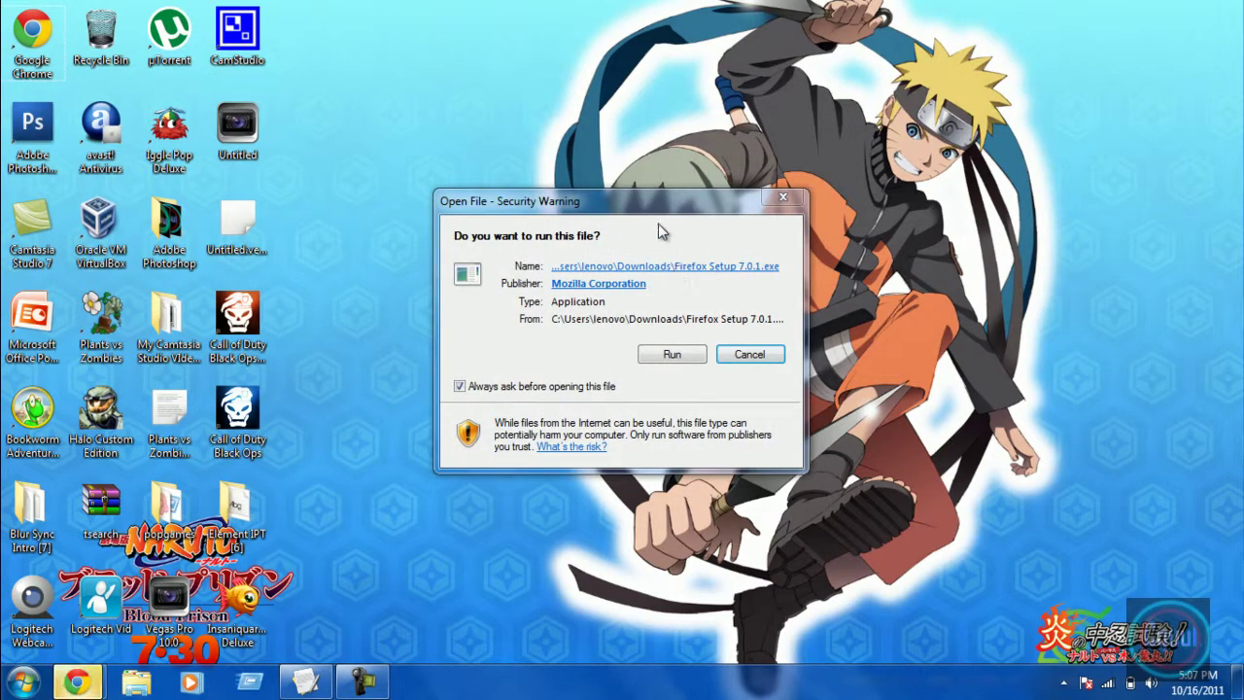
click(664, 355)
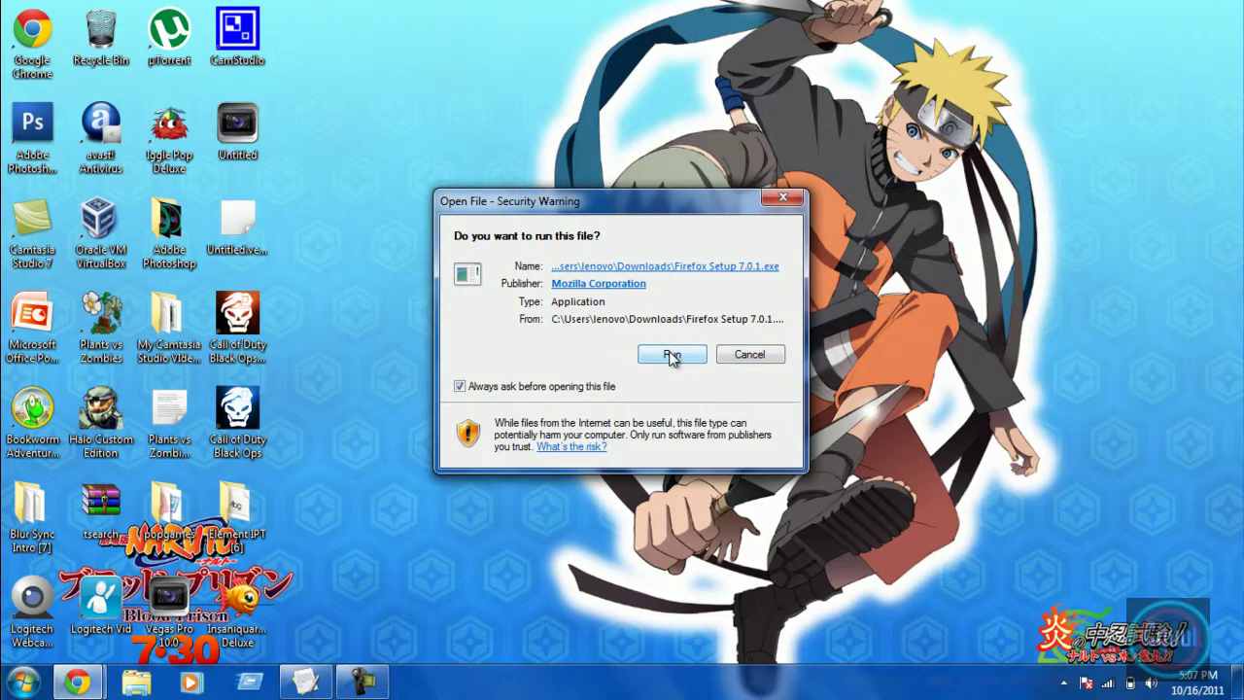
click(671, 355)
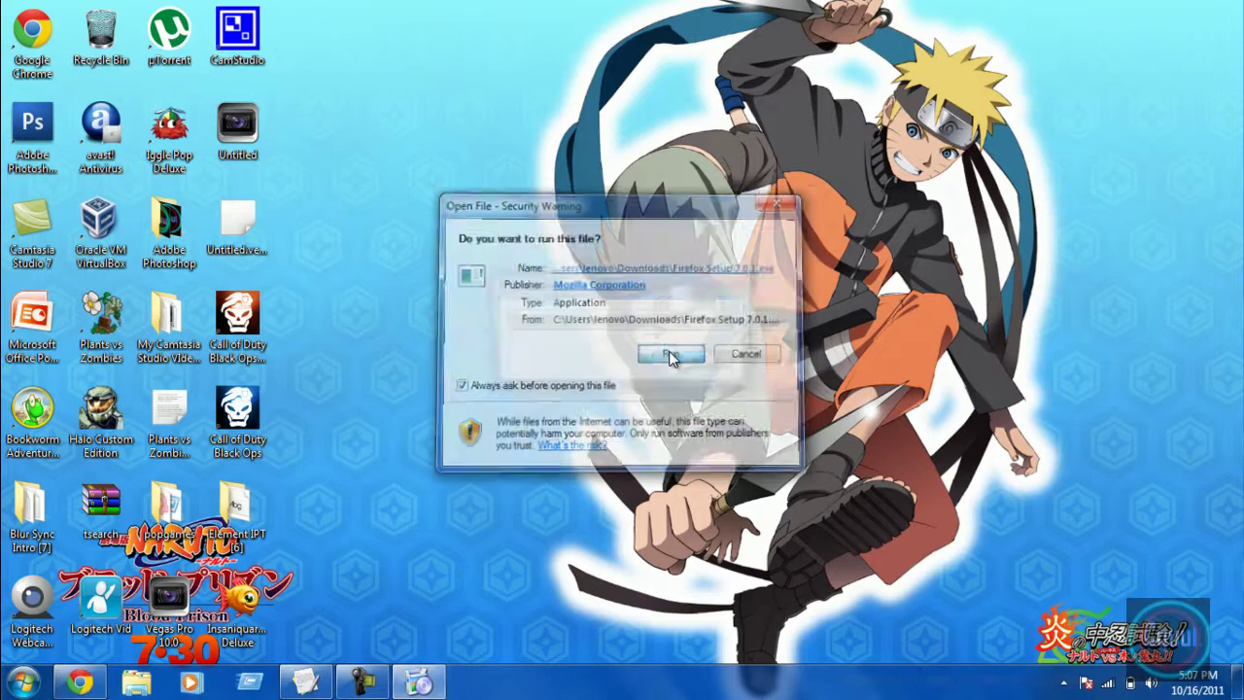
mouse_move(594, 282)
mouse_down()
mouse_move(564, 264)
mouse_move(575, 272)
mouse_up()
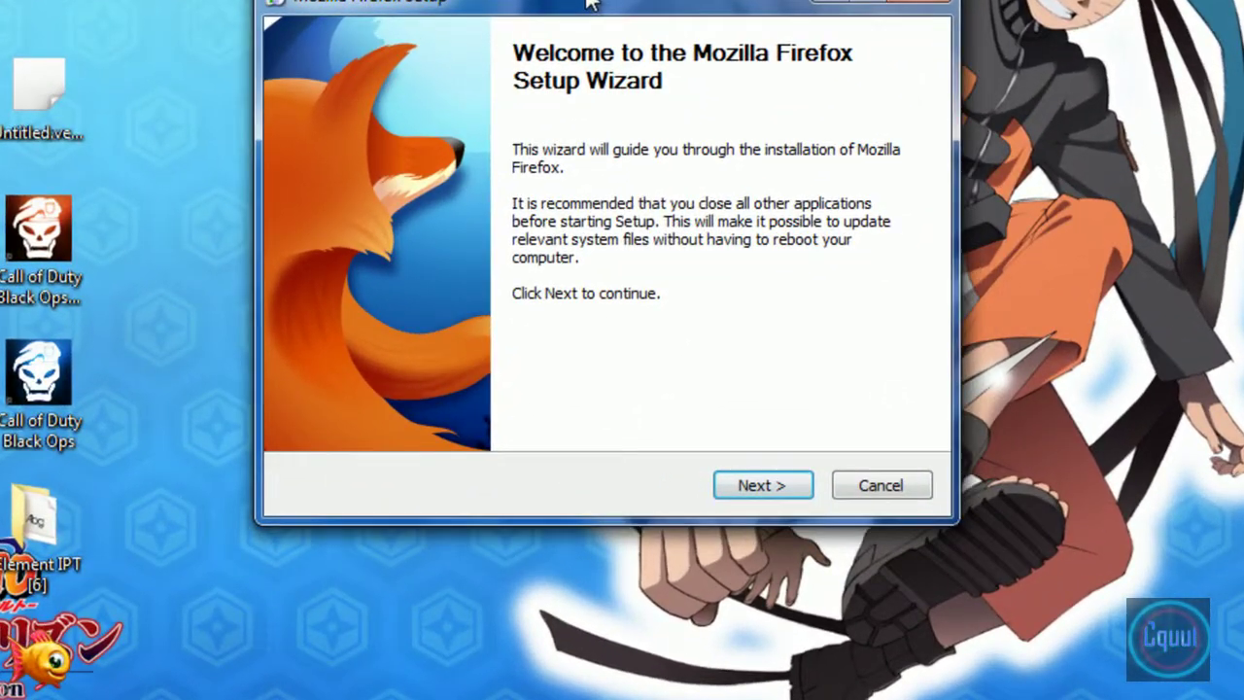
Install Firefox with Standard setup to C:\Program Files\Mozilla Firefox, not as default browser
drag(588, 5, 602, 24)
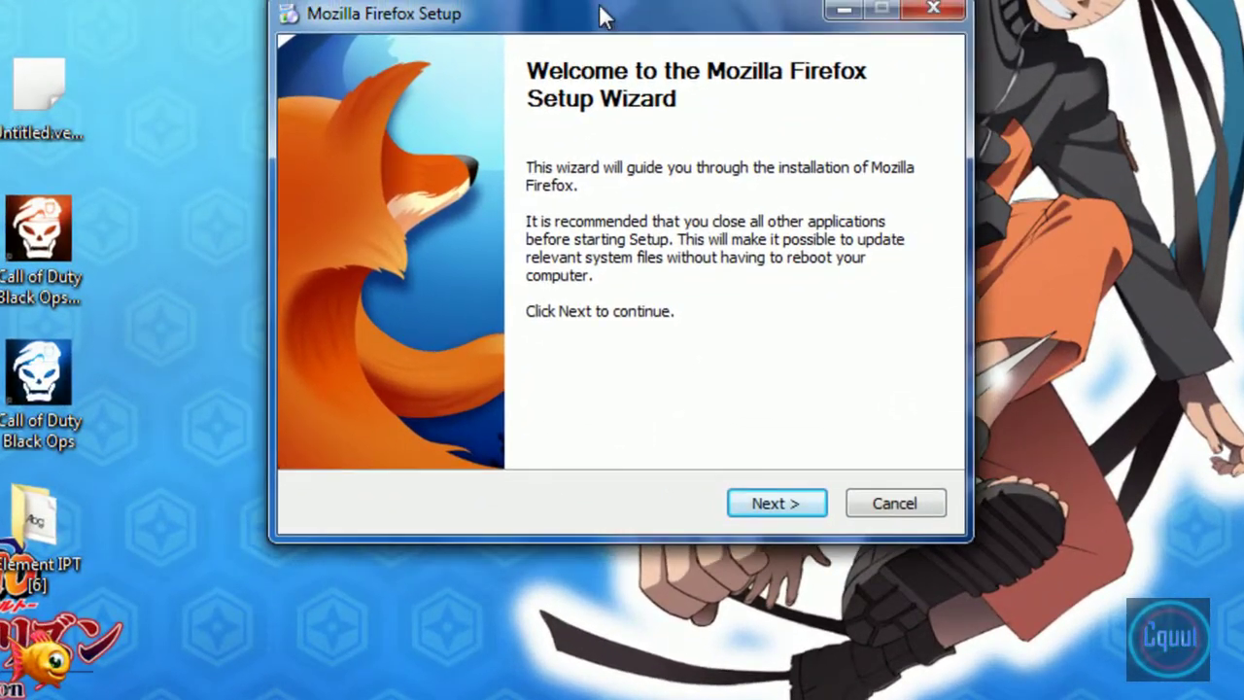
click(802, 505)
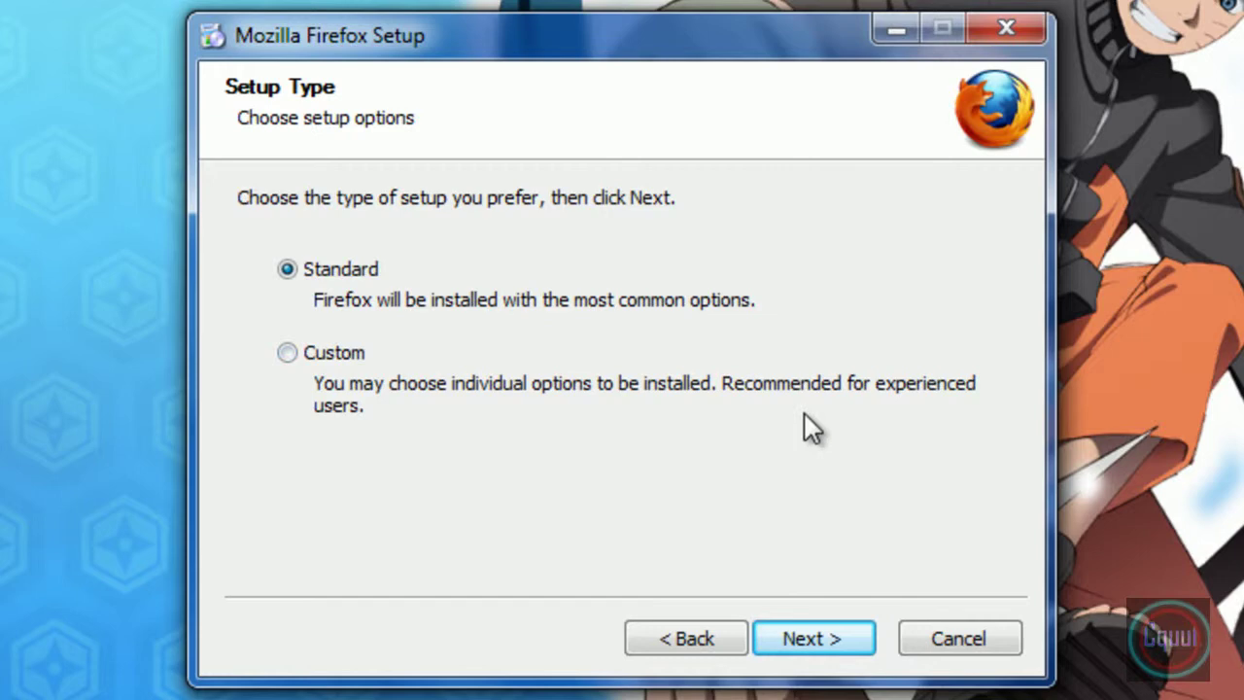
click(815, 647)
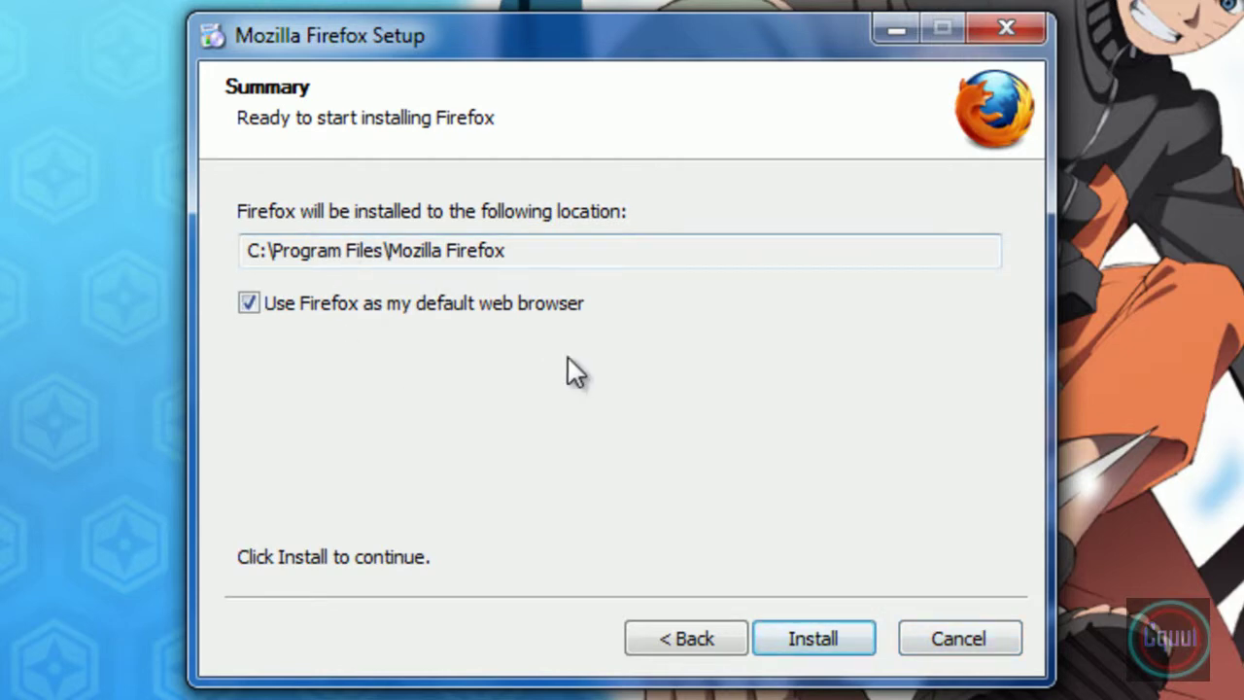
click(560, 311)
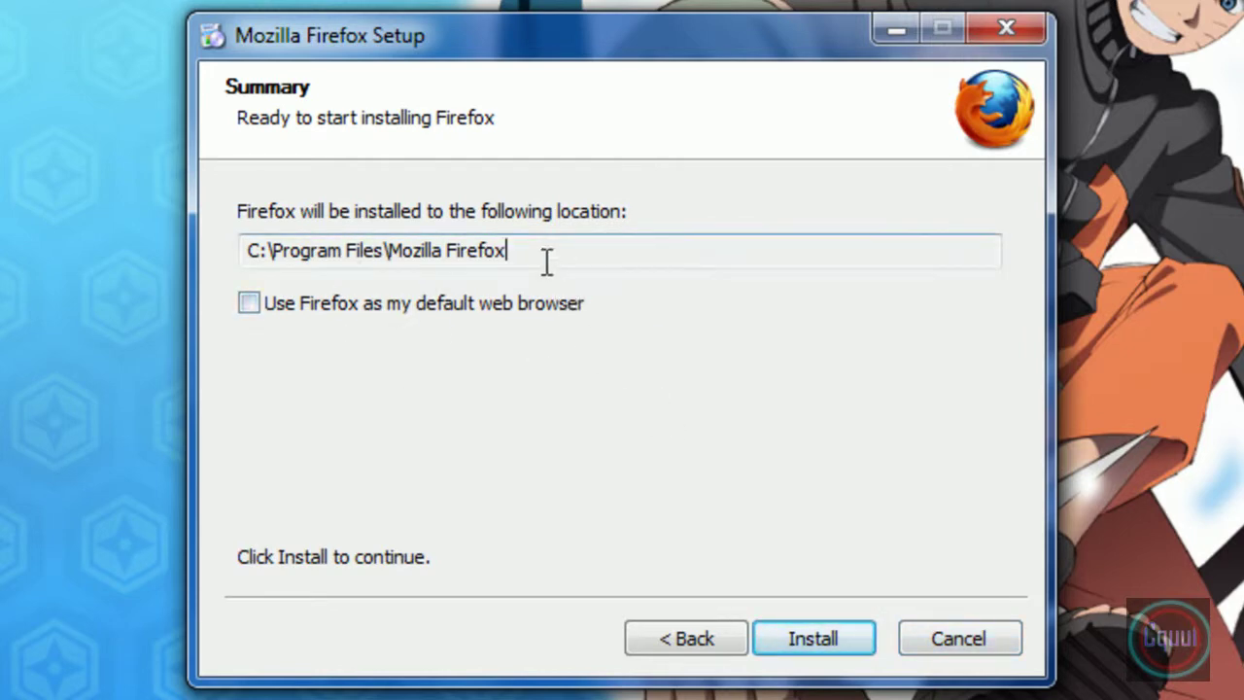
drag(547, 258, 315, 257)
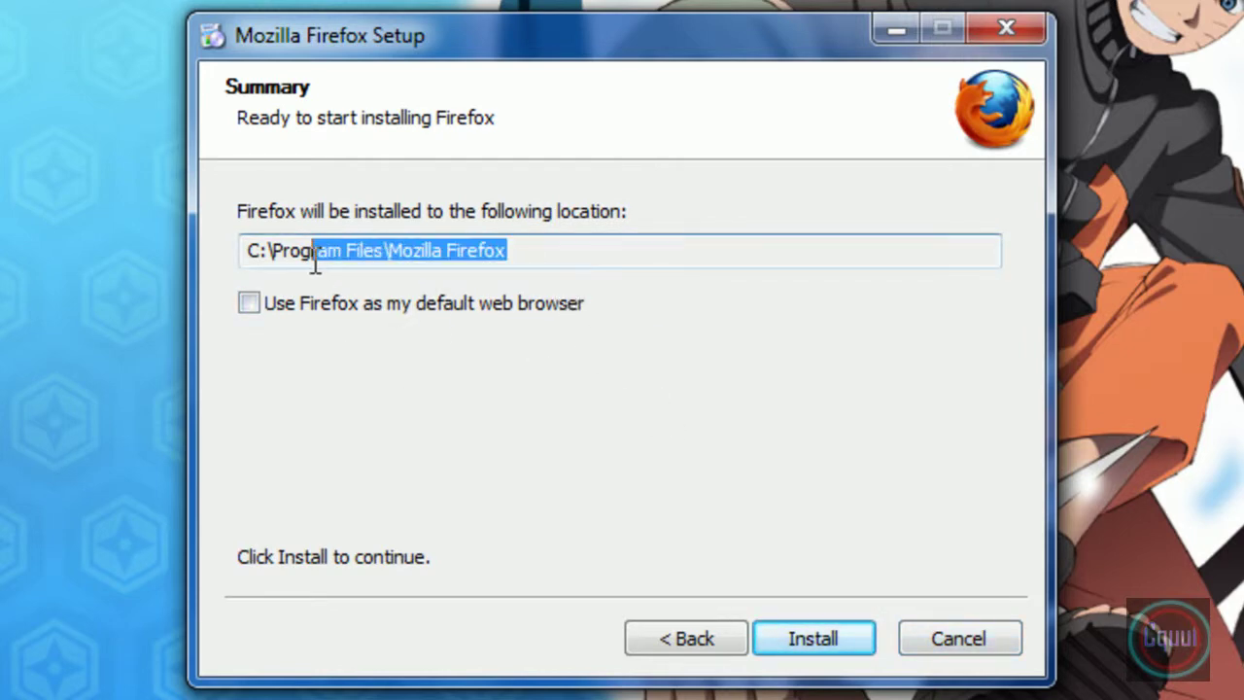
click(794, 645)
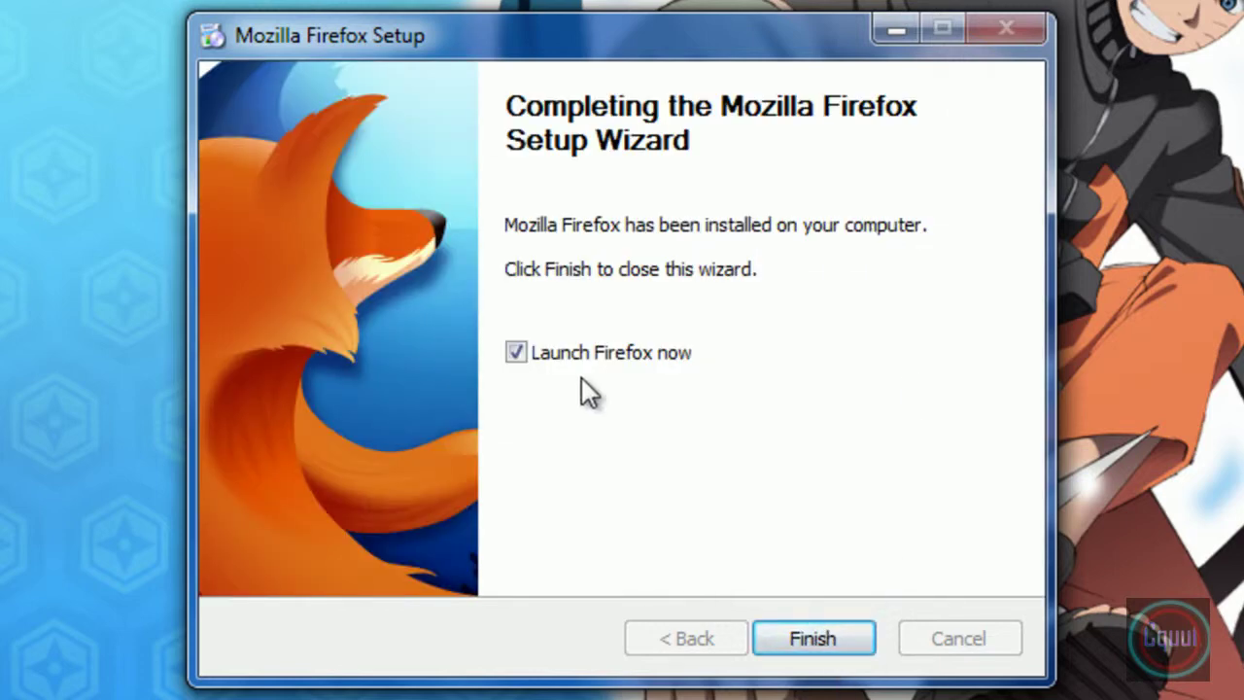
double_click(556, 354)
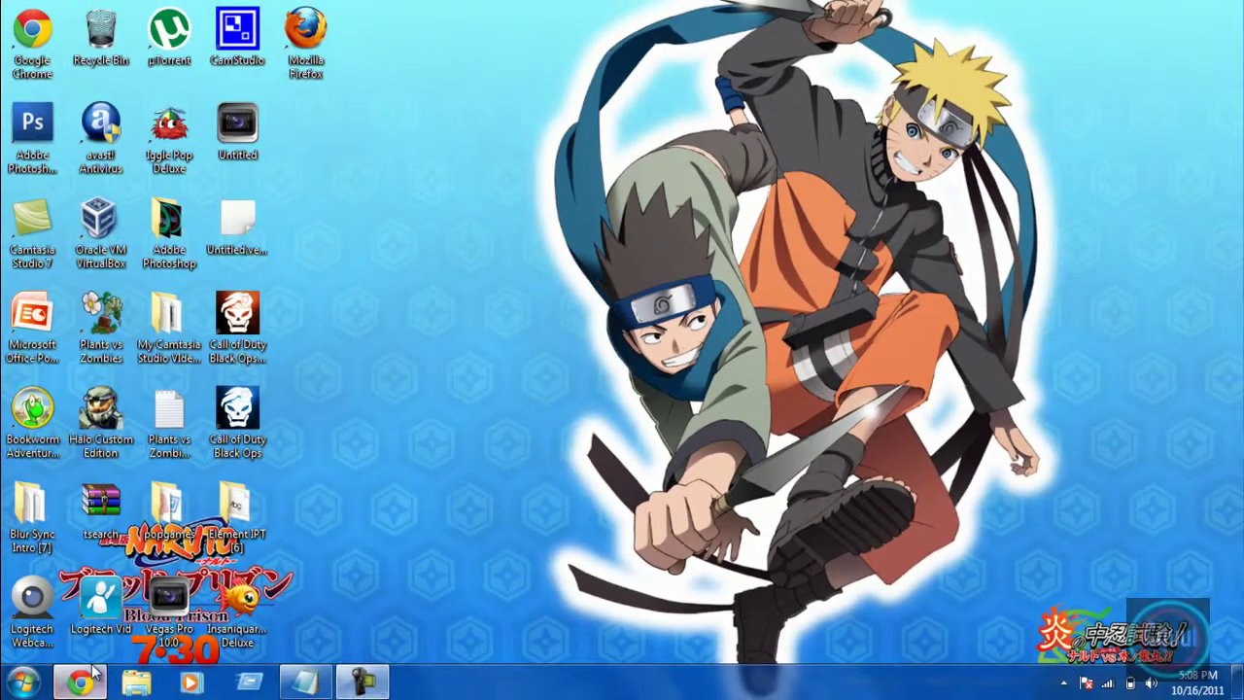
Choose 'Don't import anything' in the Import Wizard and launch Firefox from its desktop icon
click(87, 675)
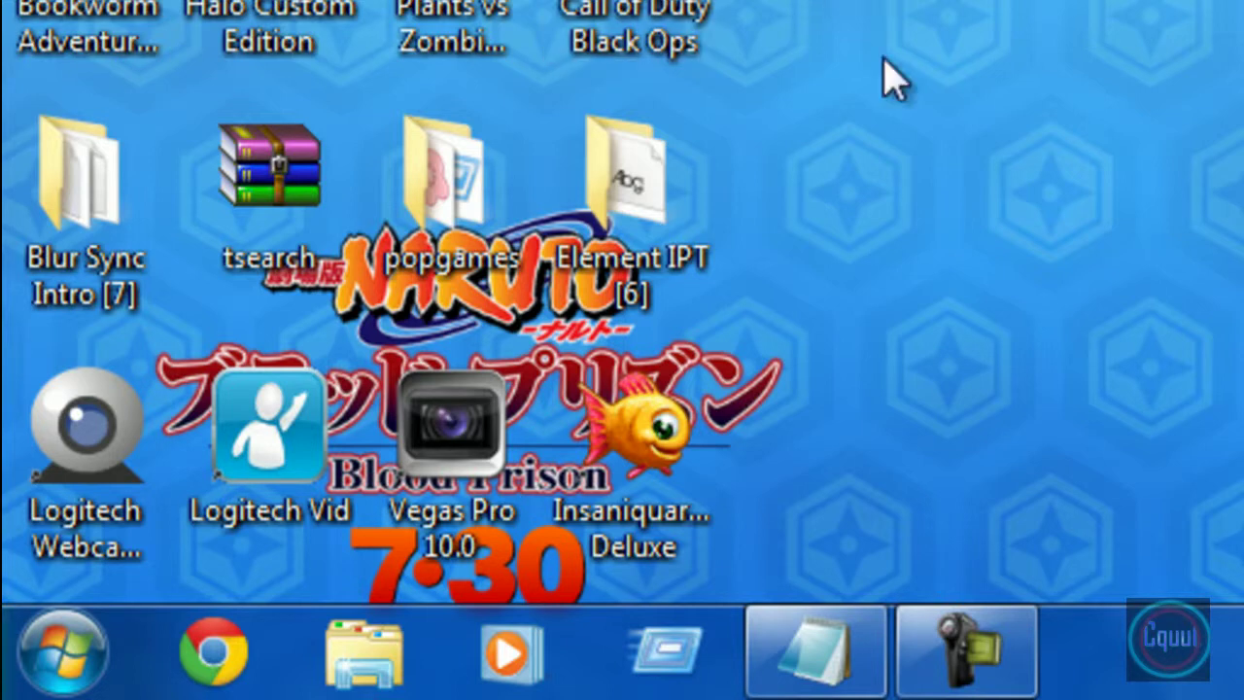
mouse_move(1010, 680)
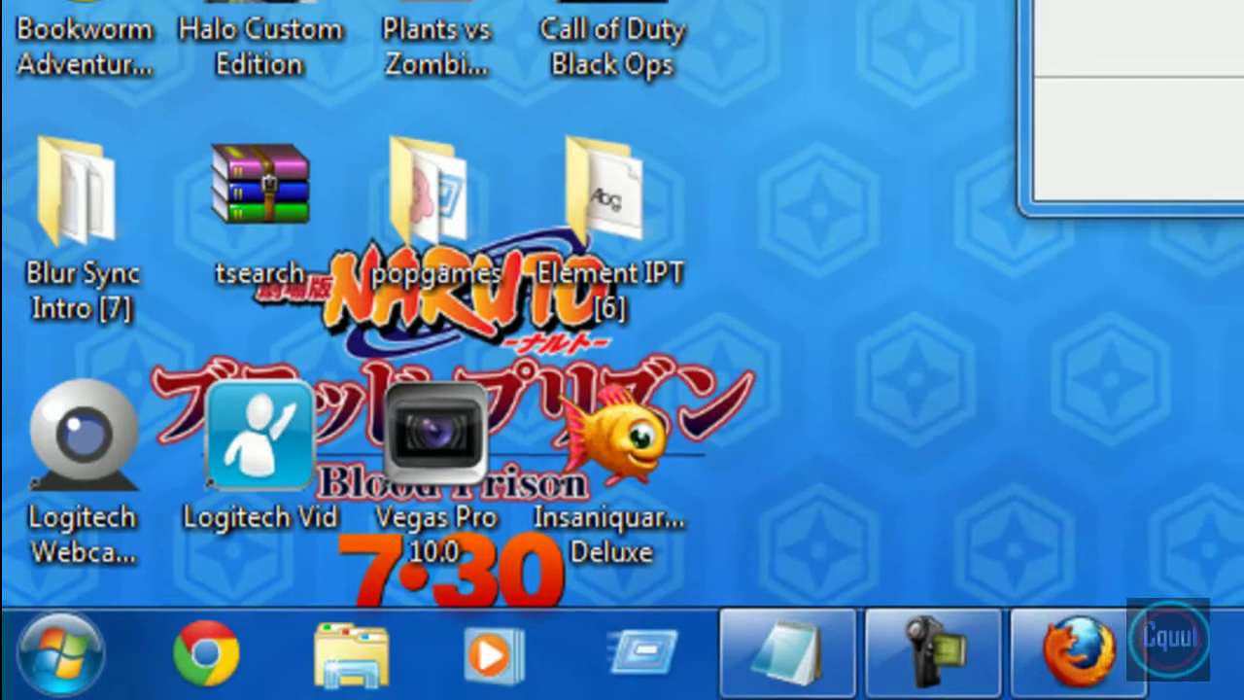
click(469, 296)
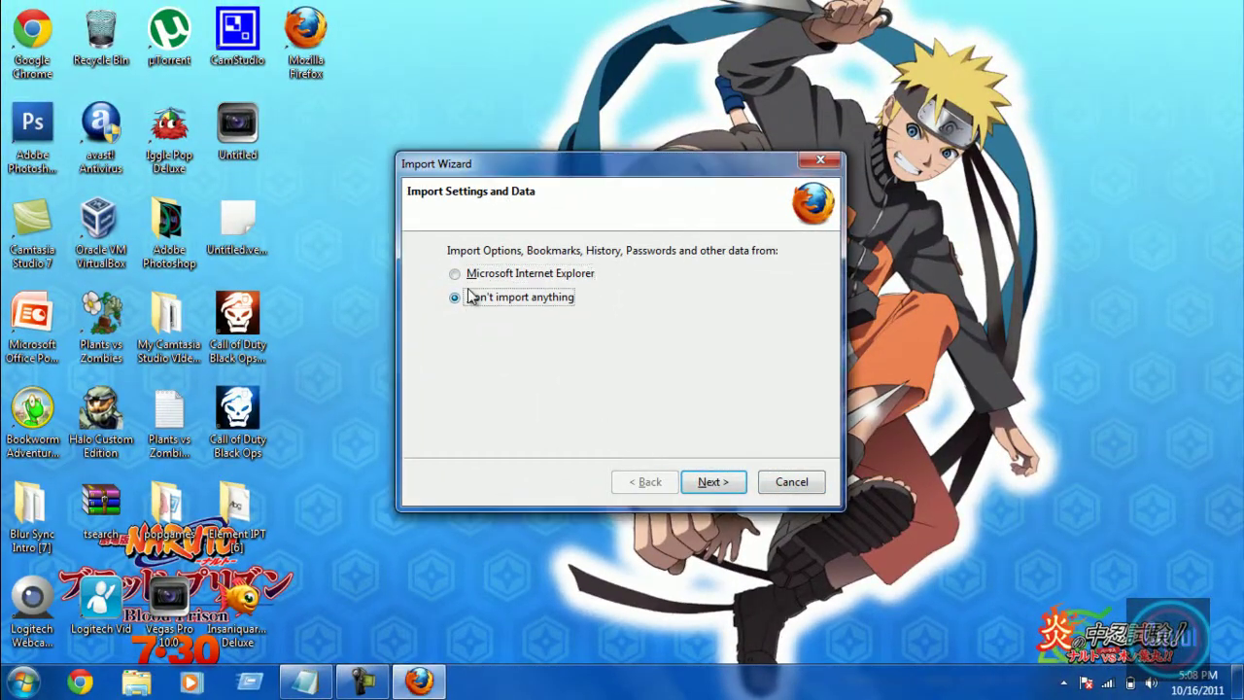
click(709, 481)
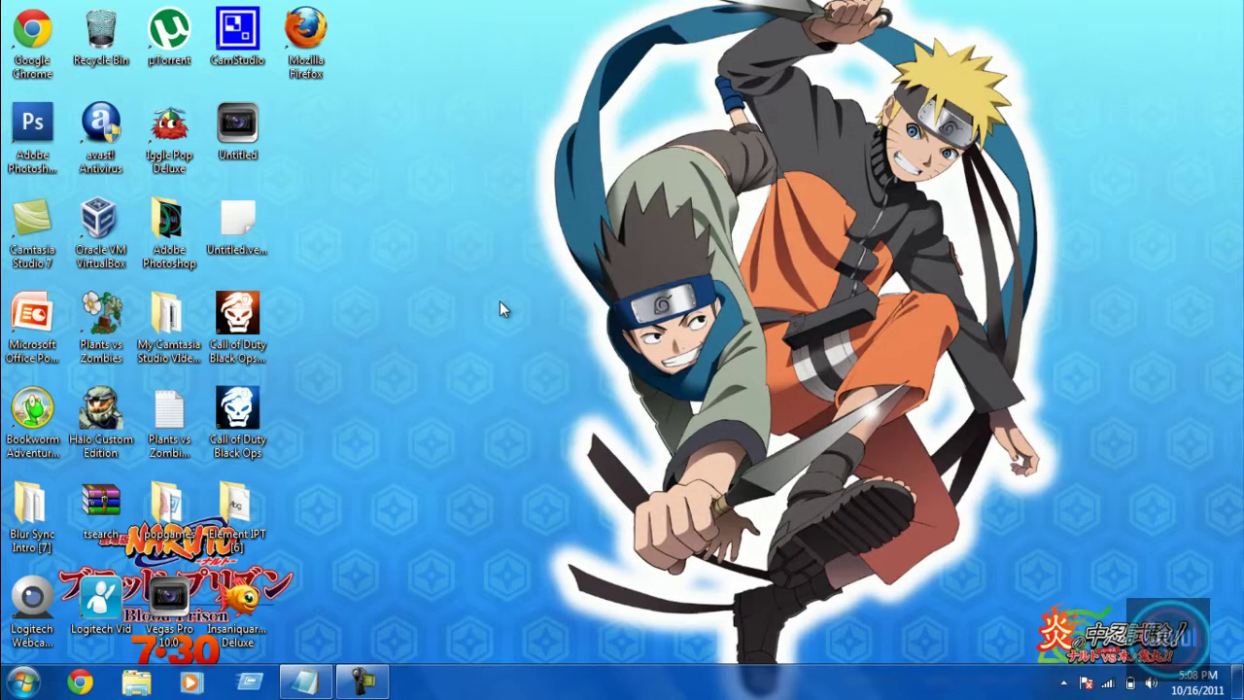
double_click(305, 34)
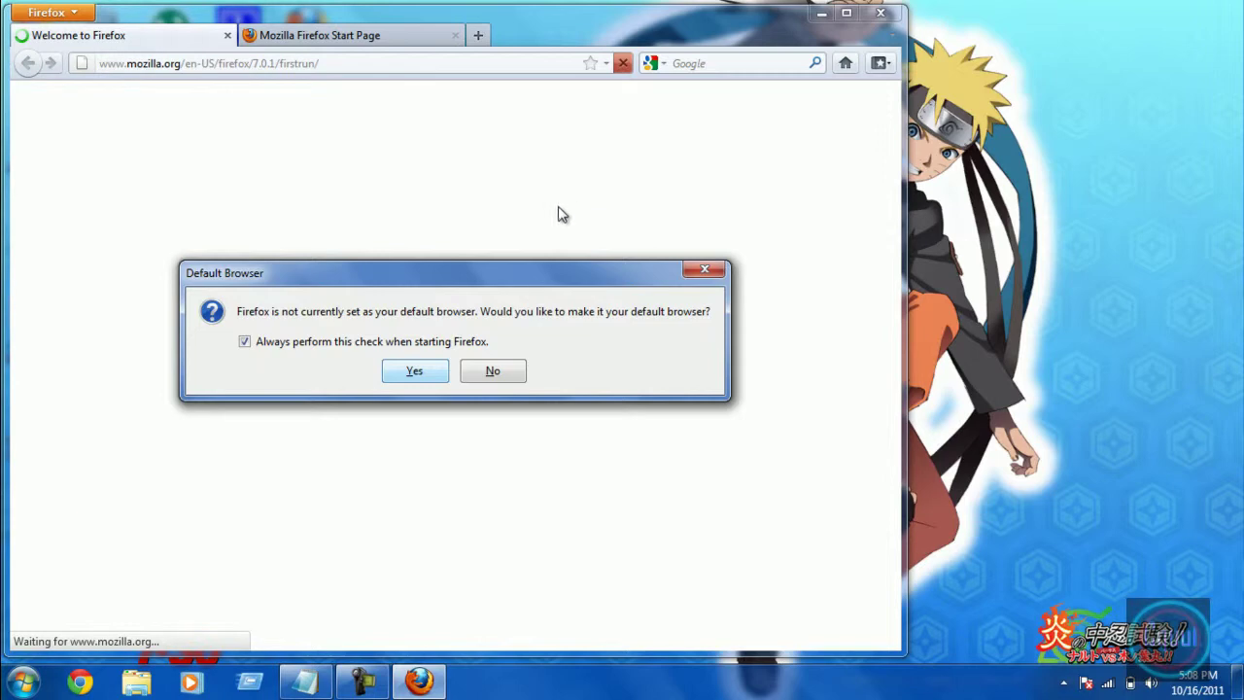
Accept Firefox as the default browser, then reposition and widen its window
click(400, 377)
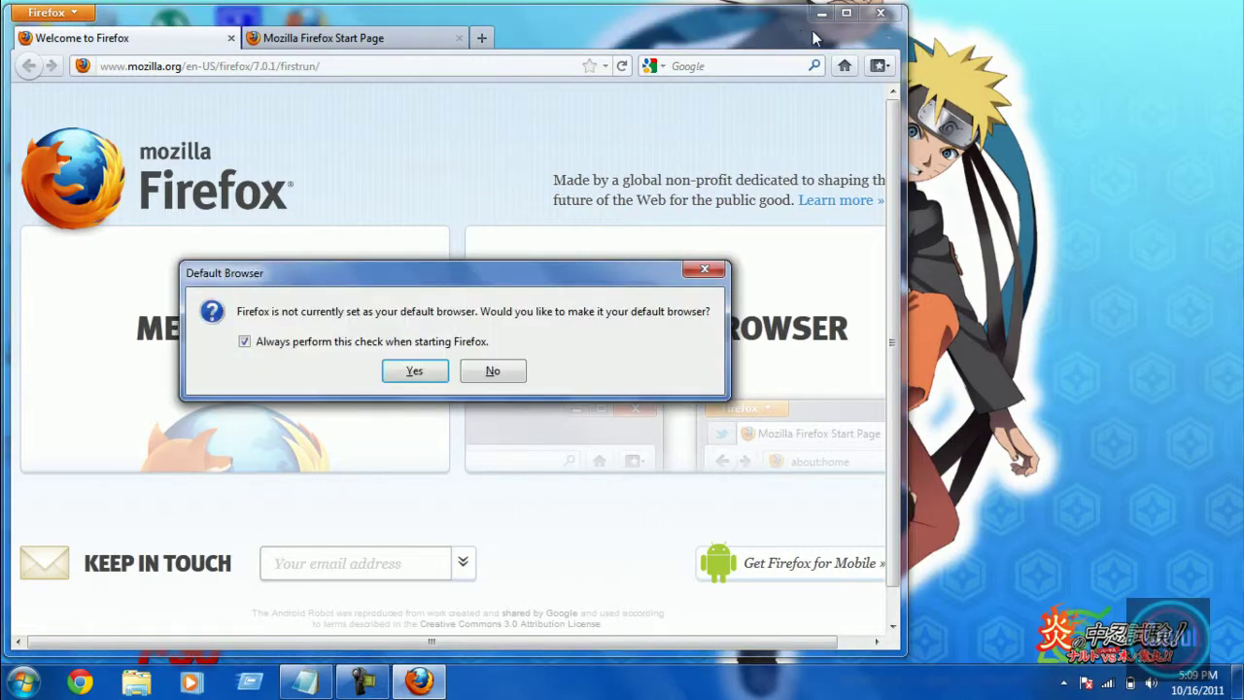
click(420, 375)
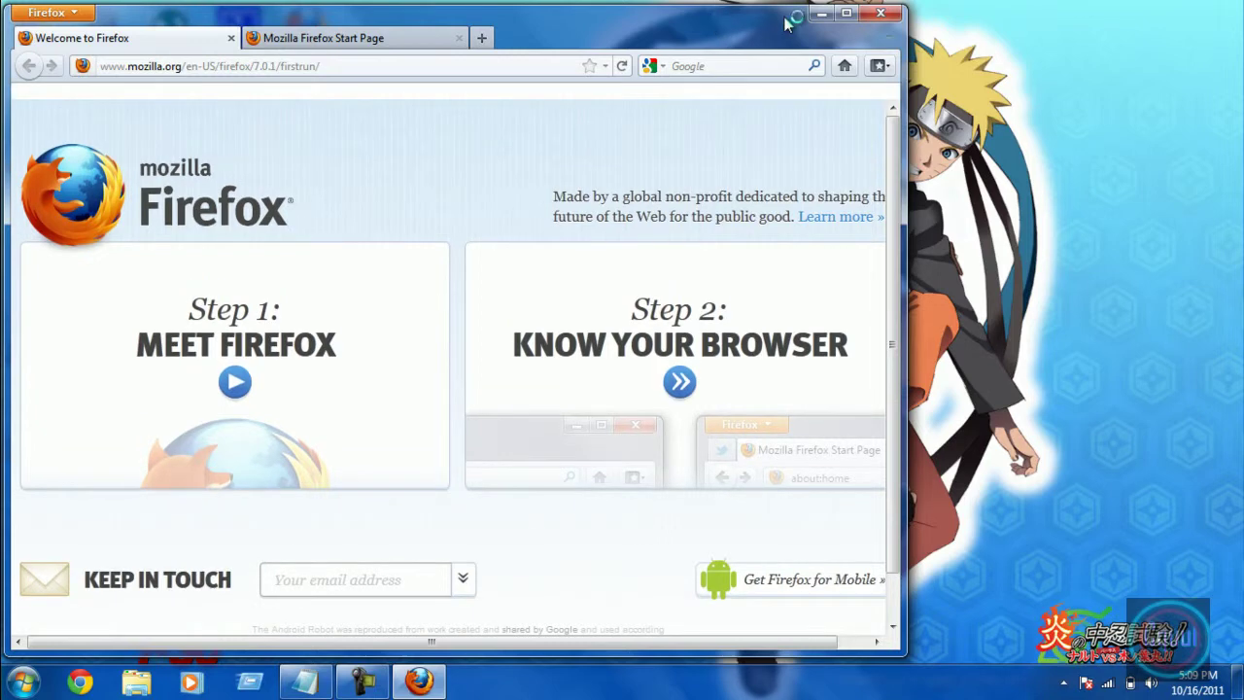
drag(710, 20, 806, 17)
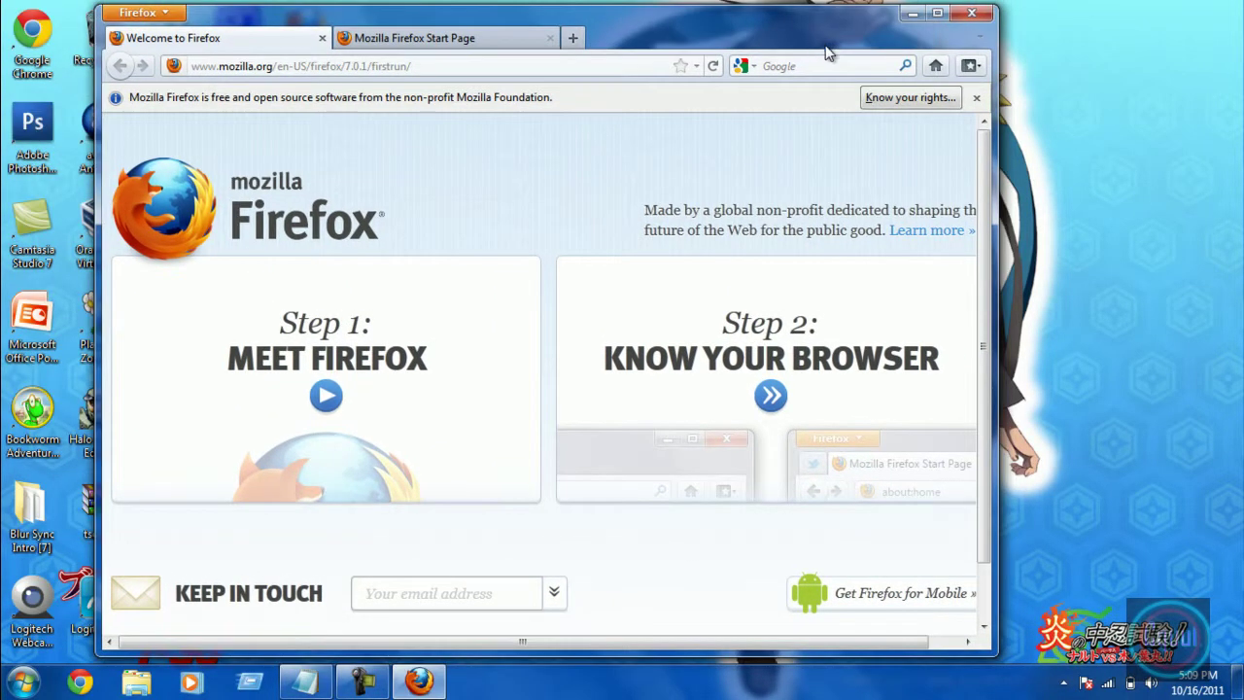
drag(1000, 212, 1232, 217)
mouse_move(904, 39)
mouse_down()
mouse_move(846, 47)
mouse_move(882, 42)
mouse_up()
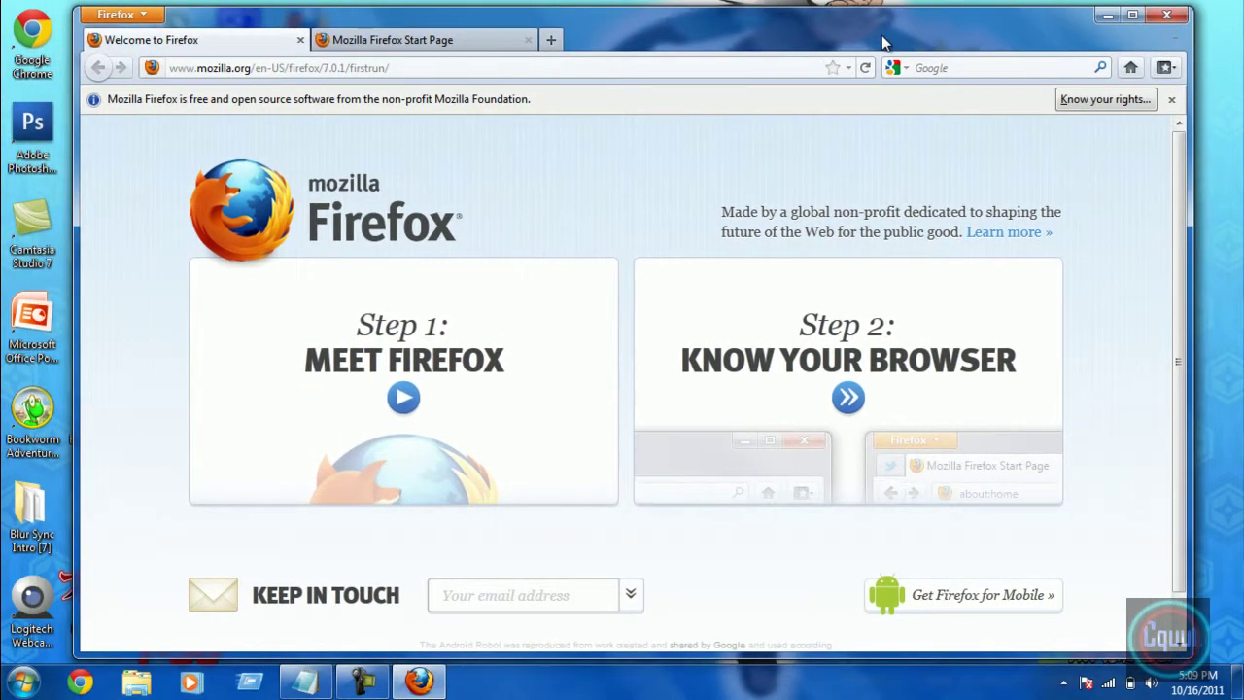
Close the Start Page tab, then check and dismiss the Firefox menu and all-tabs list
click(381, 47)
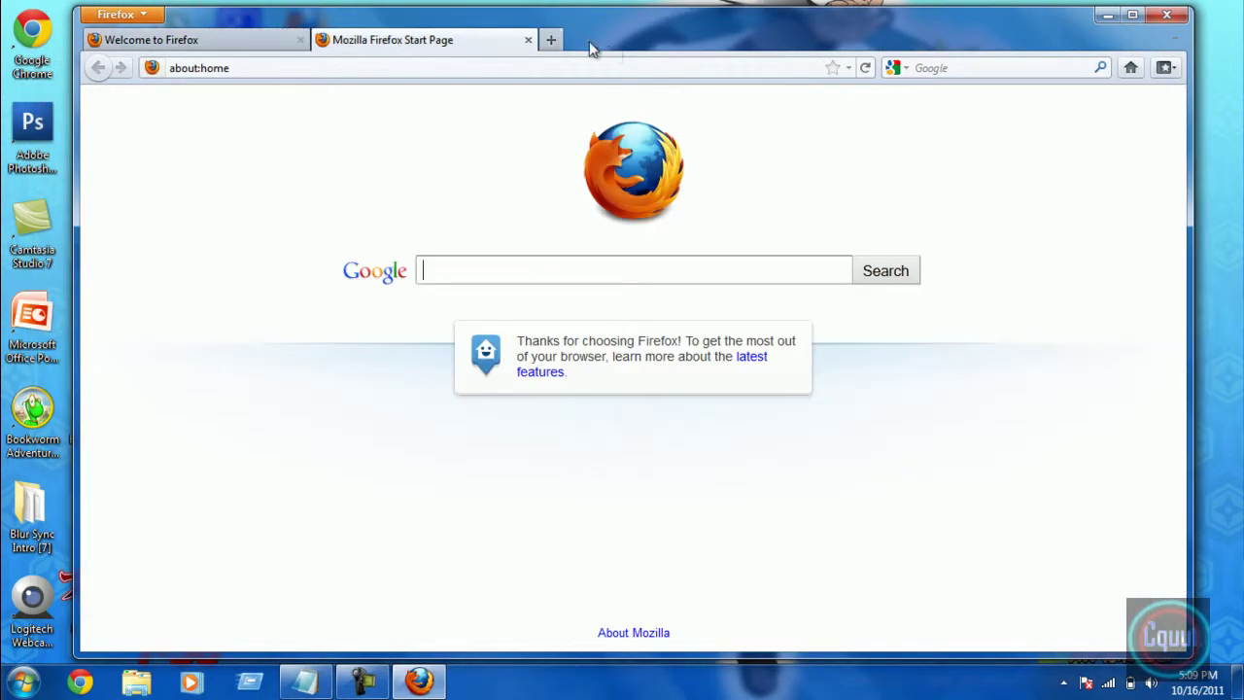
click(526, 42)
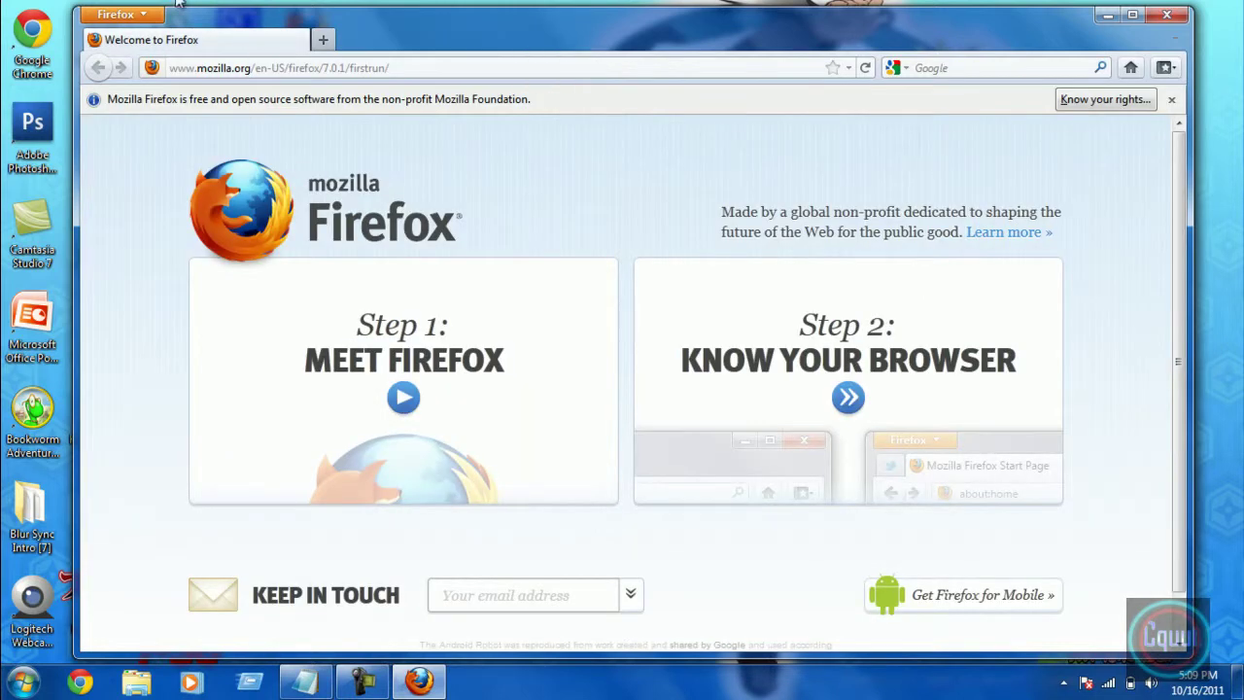
click(144, 15)
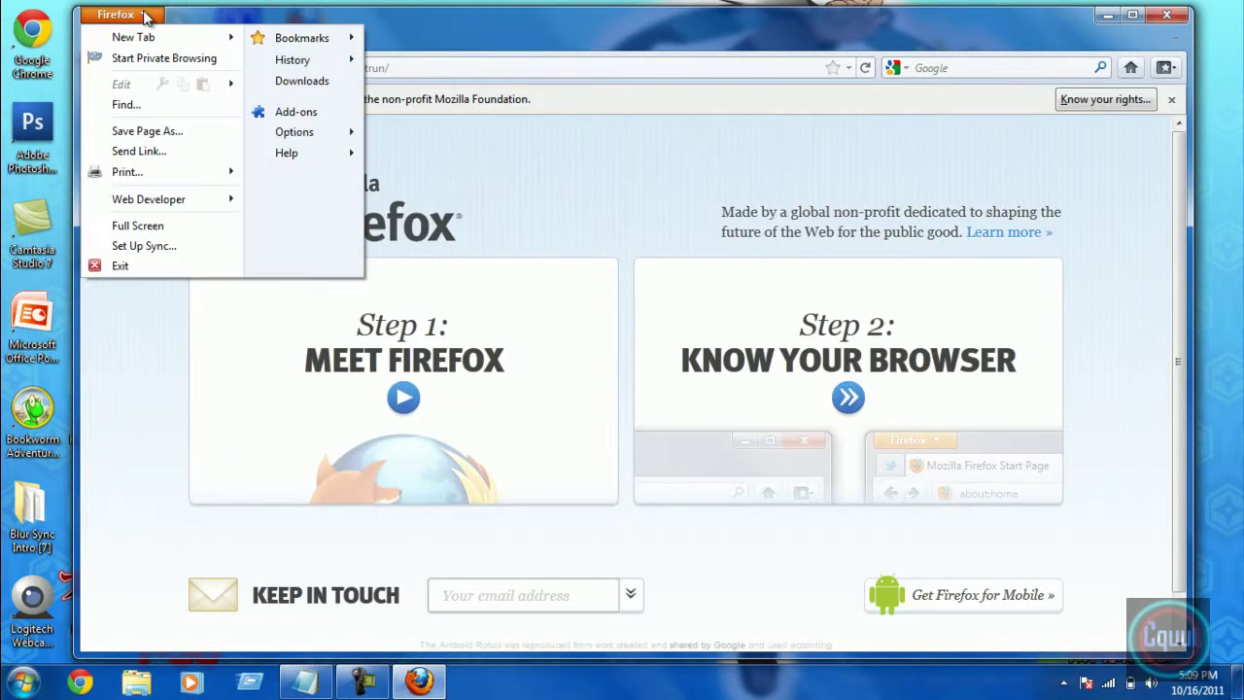
click(144, 16)
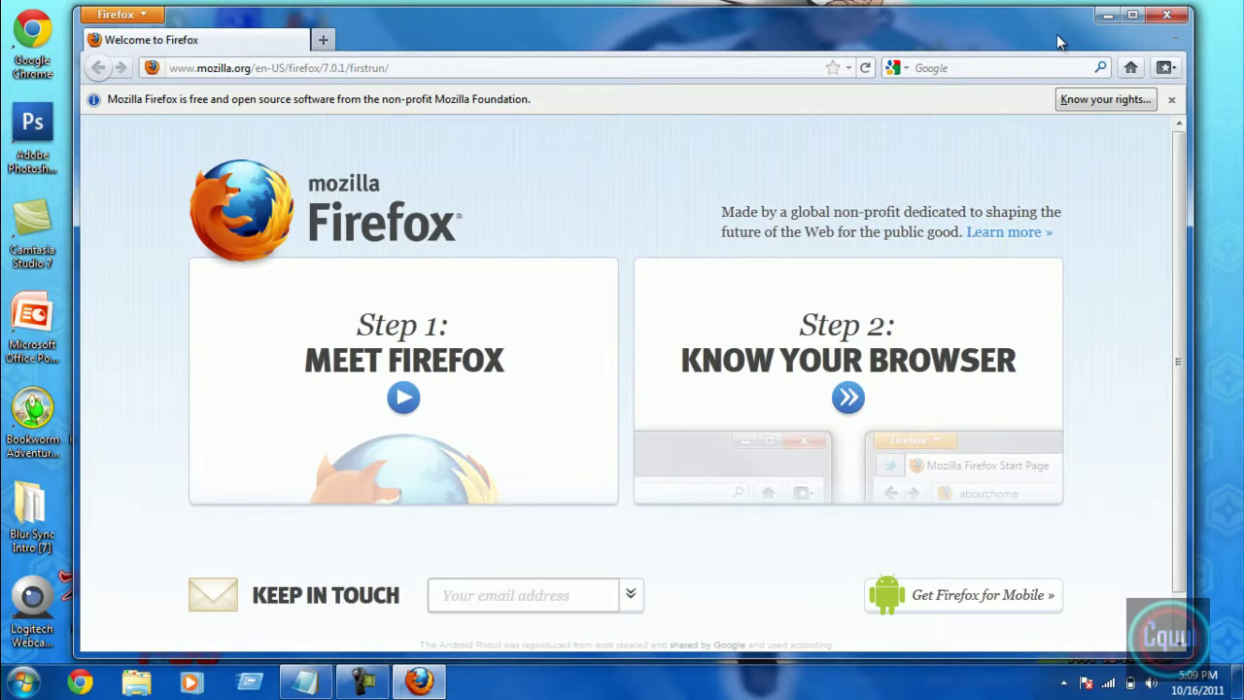
click(1173, 40)
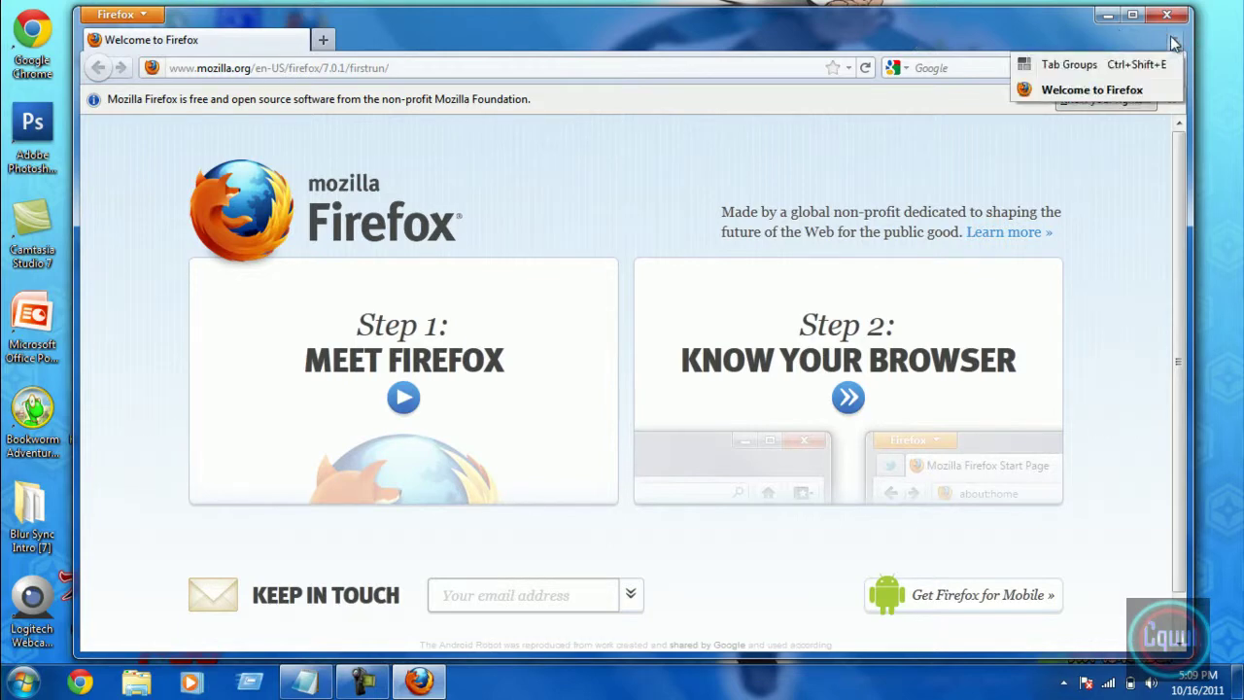
click(699, 35)
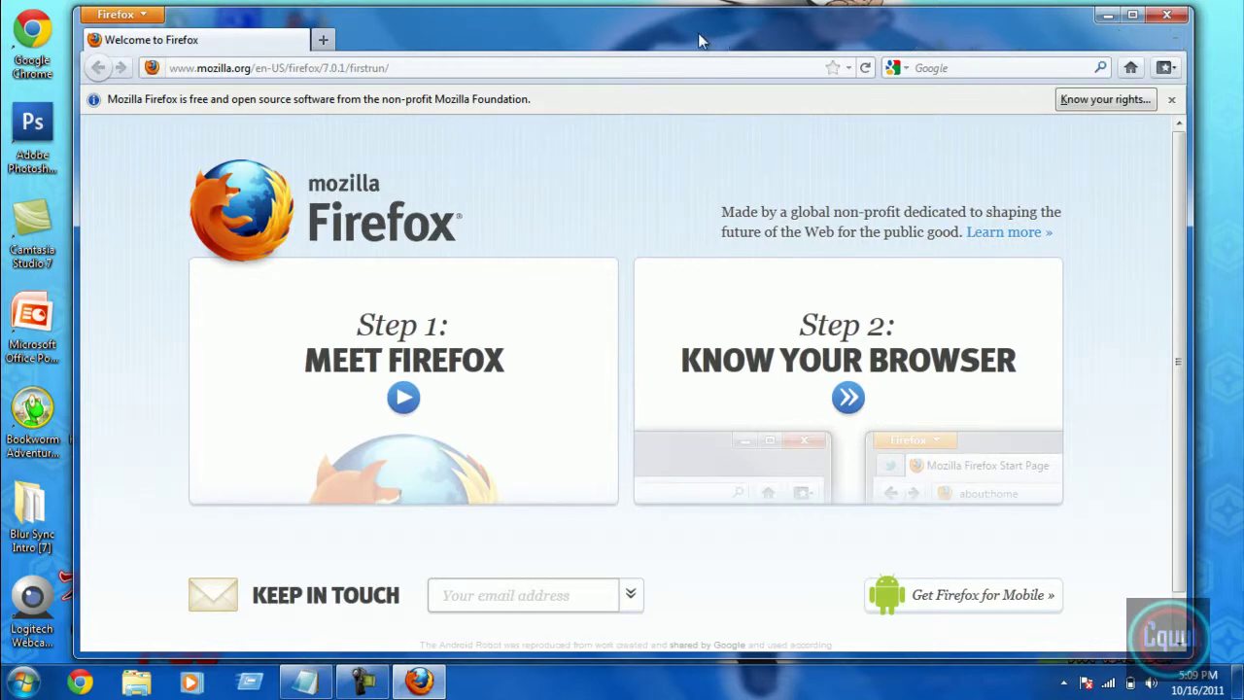